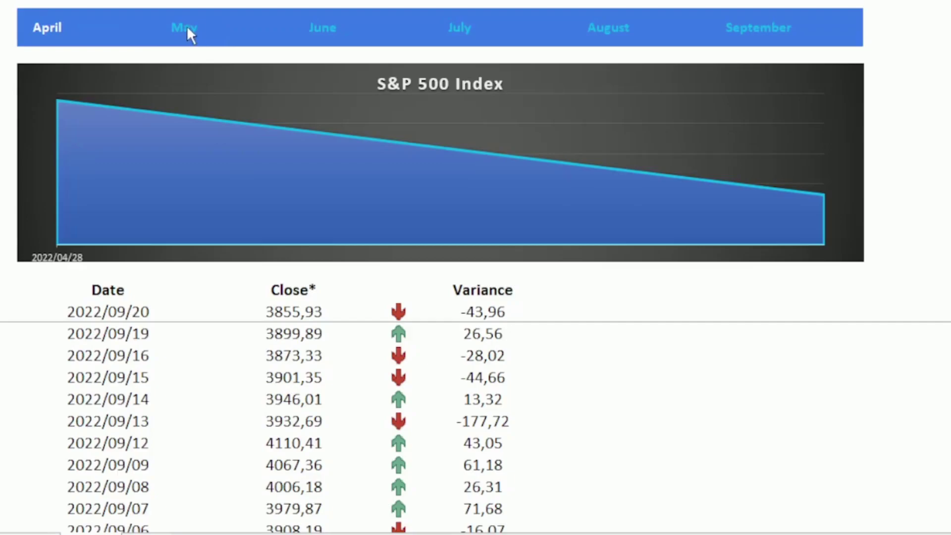
Switch the dashboard chart to May's, then June's, closing values
{"action": "left_click", "coordinate": [187, 25]}
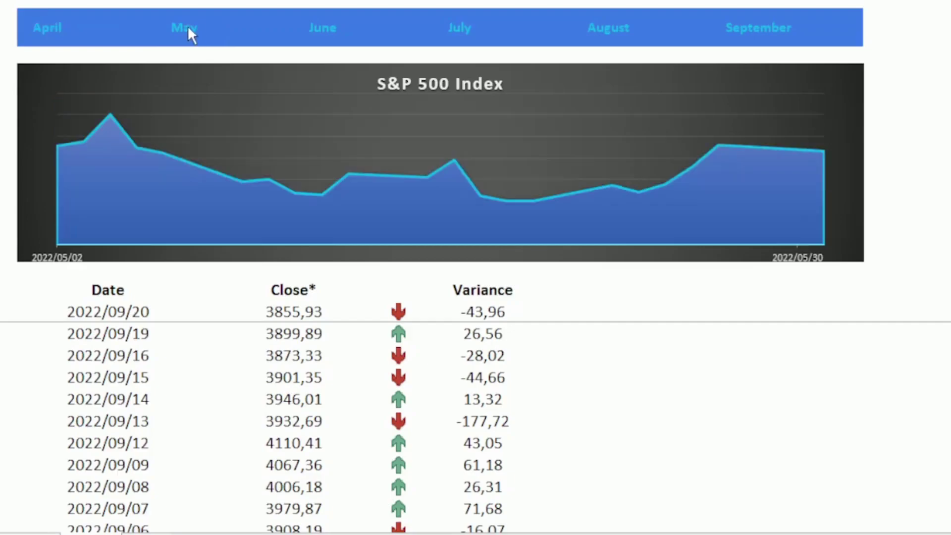
{"action": "left_click", "coordinate": [337, 29]}
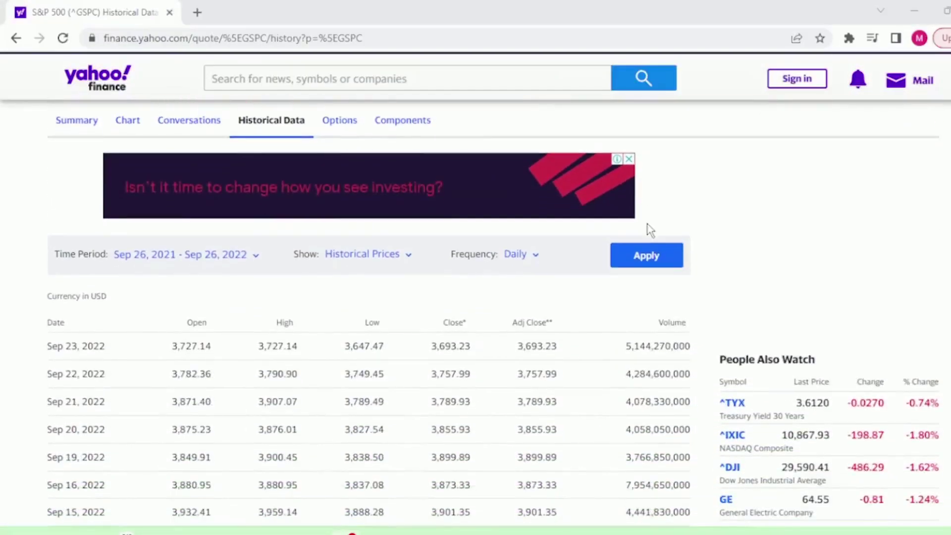
Copy the full S&P 500 historical data URL from the browser address bar
{"action": "scroll", "coordinate": [650, 231], "scroll_direction": "up", "scroll_amount": 8}
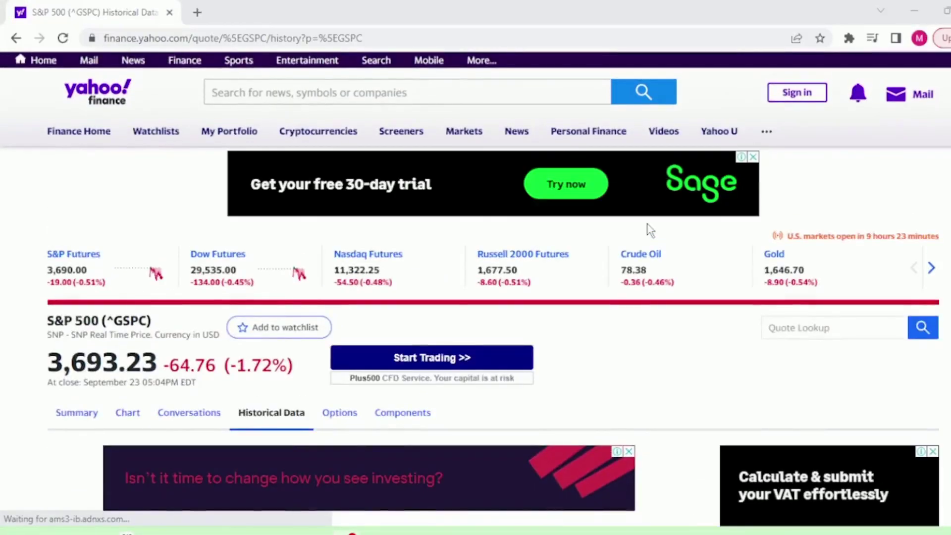
{"action": "left_click", "coordinate": [125, 38]}
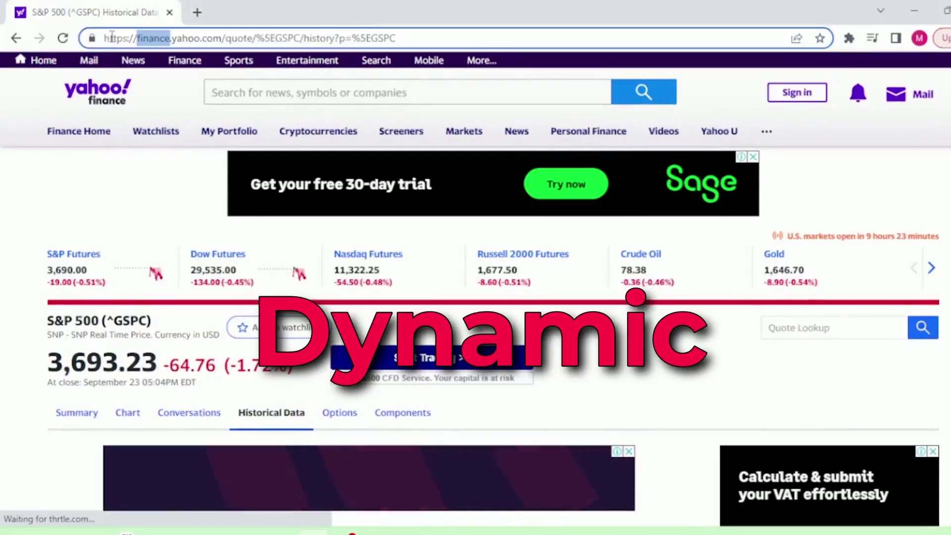
{"action": "left_click_drag", "start_coordinate": [125, 38], "coordinate": [399, 37]}
{"action": "key", "text": "ctrl+c"}
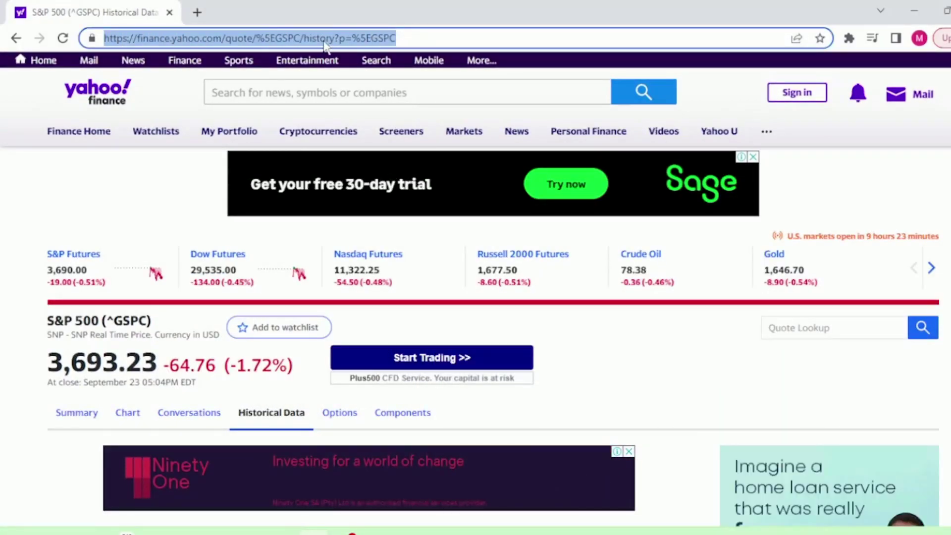
{"action": "right_click", "coordinate": [323, 40]}
{"action": "left_click", "coordinate": [364, 124]}
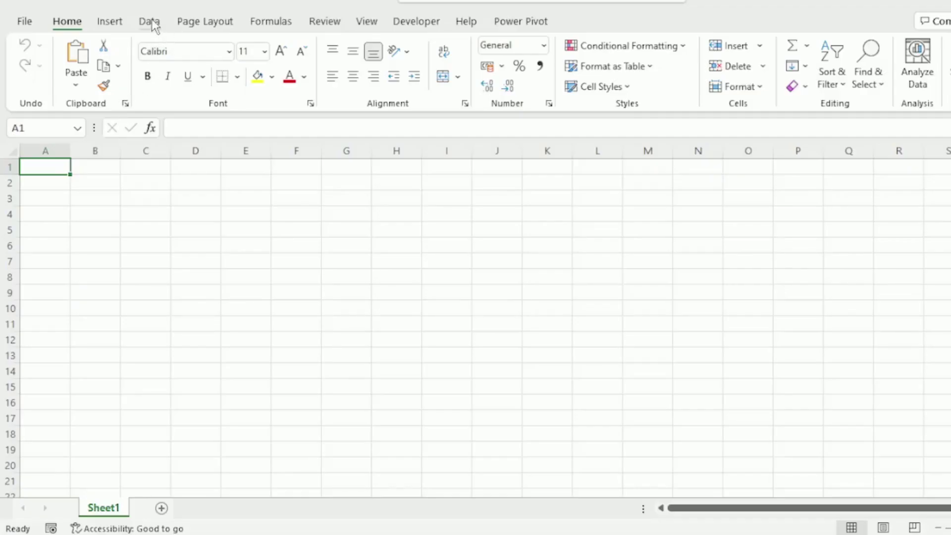
Create a From Web connection using the pasted Yahoo Finance history page URL
{"action": "left_click", "coordinate": [151, 24]}
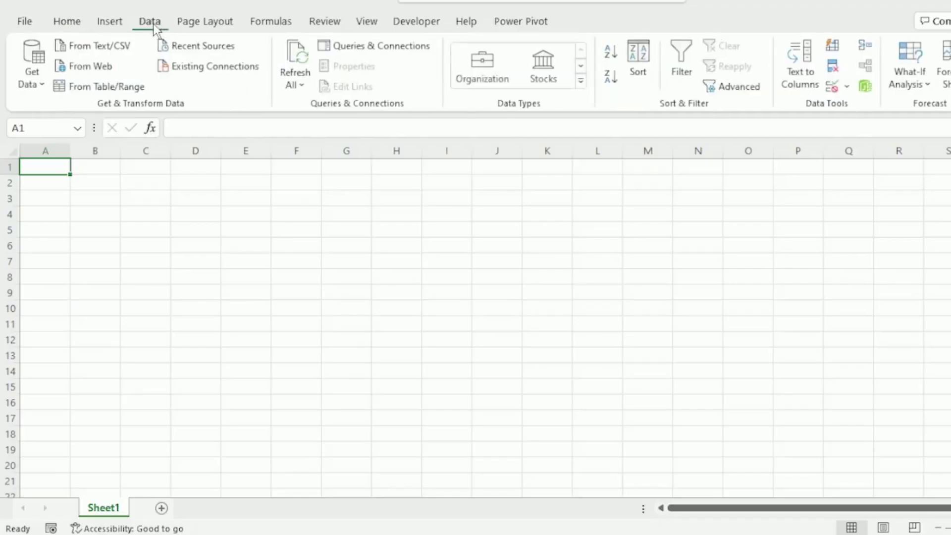
{"action": "left_click", "coordinate": [91, 69]}
{"action": "right_click", "coordinate": [316, 258]}
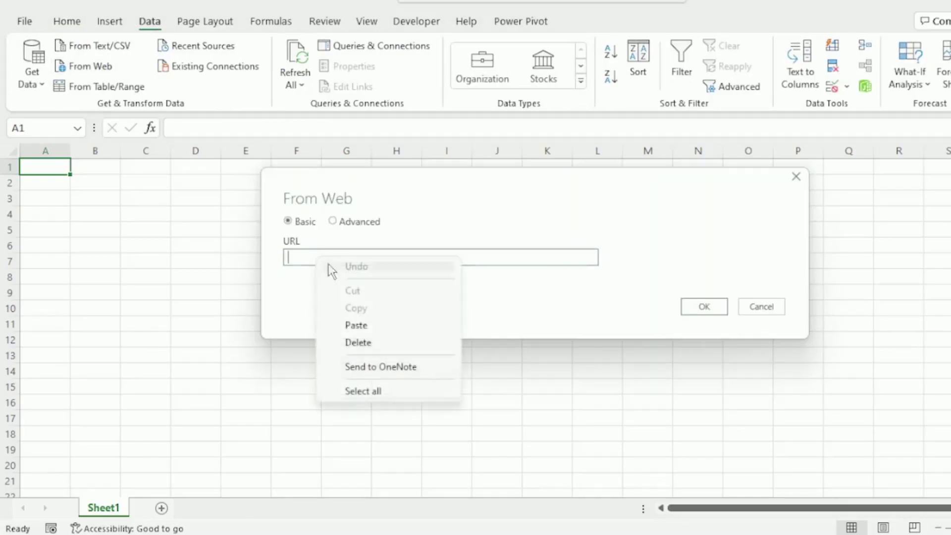
{"action": "left_click", "coordinate": [350, 326]}
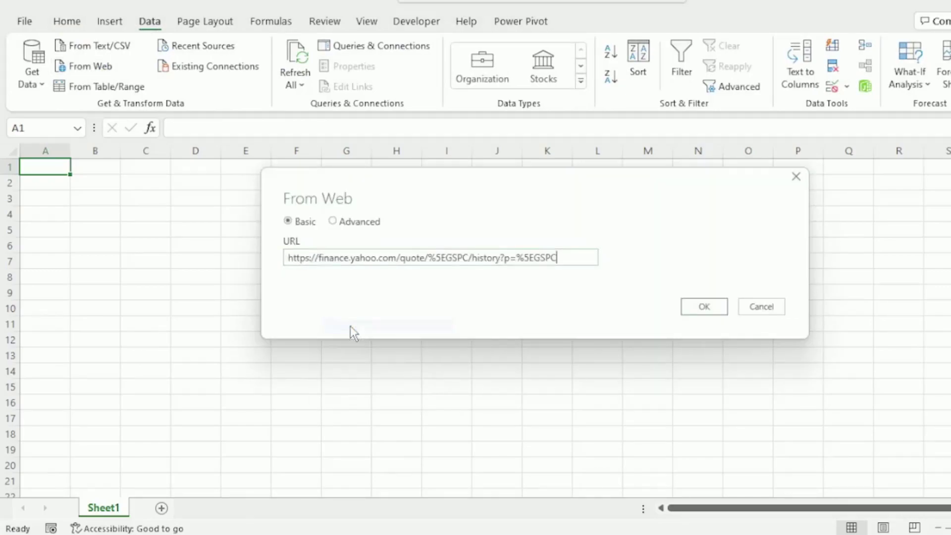
{"action": "left_click", "coordinate": [694, 305]}
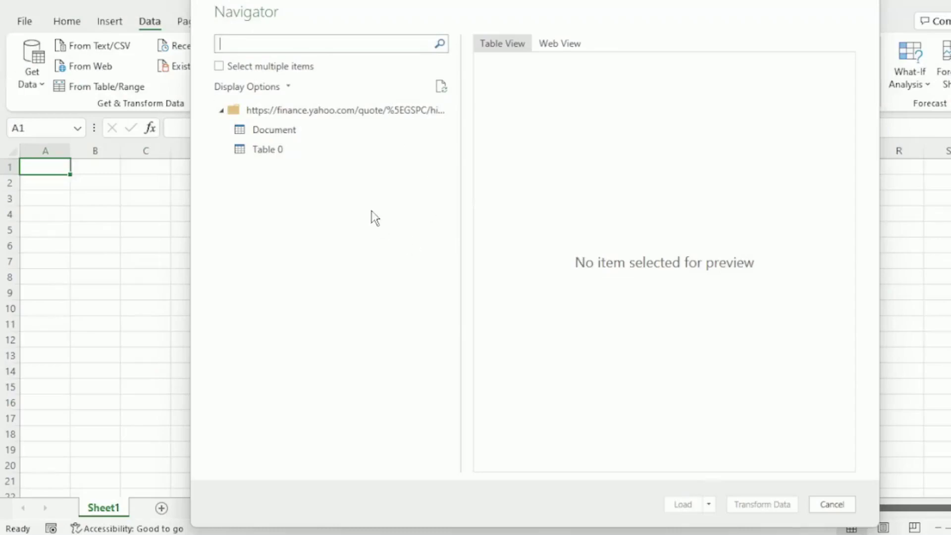
Preview Table 0's price history in the Navigator
{"action": "left_click", "coordinate": [290, 157]}
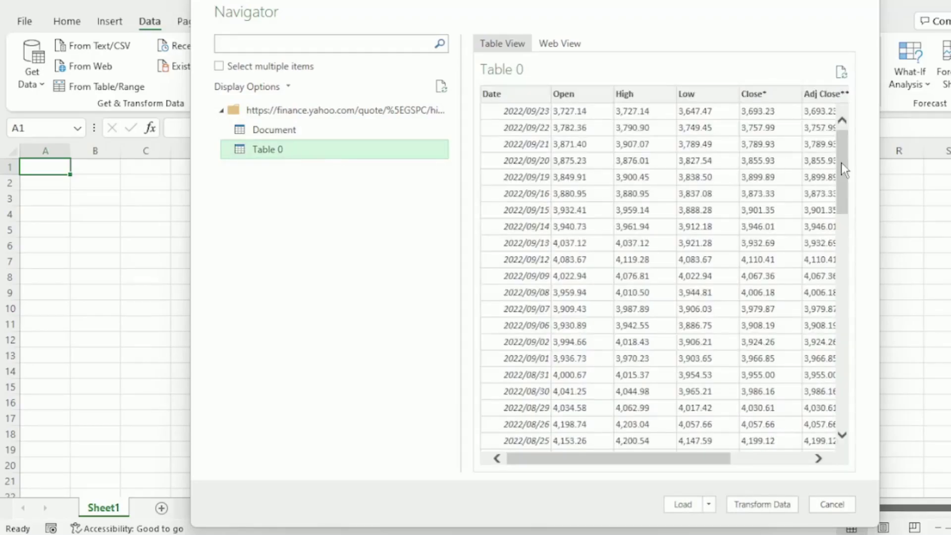
{"action": "mouse_move", "coordinate": [842, 175]}
{"action": "left_mouse_down"}
{"action": "mouse_move", "coordinate": [851, 237]}
{"action": "mouse_move", "coordinate": [848, 171]}
{"action": "left_mouse_up"}
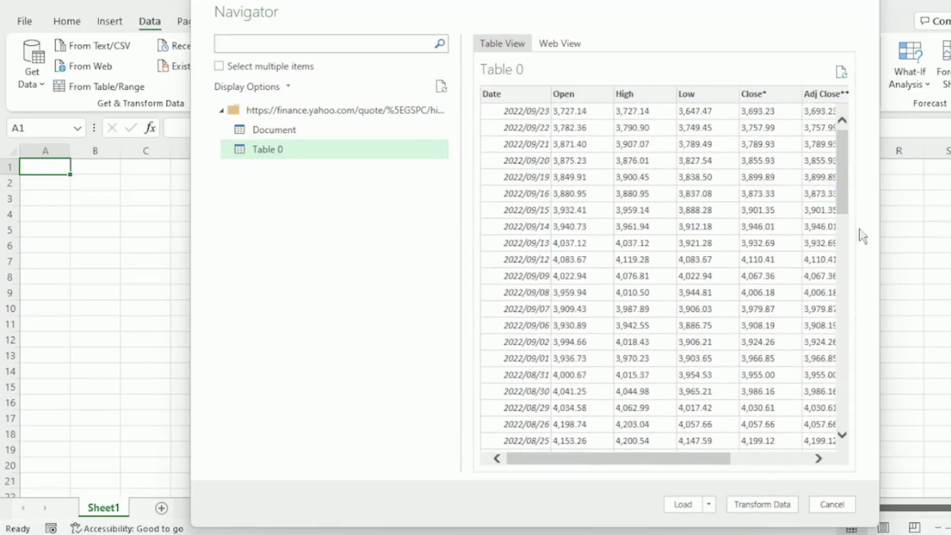
{"action": "left_click_drag", "start_coordinate": [669, 466], "coordinate": [627, 468]}
Transform Table 0, delete its Changed Type step, and remove all columns except Date and Close*
{"action": "left_click", "coordinate": [763, 509]}
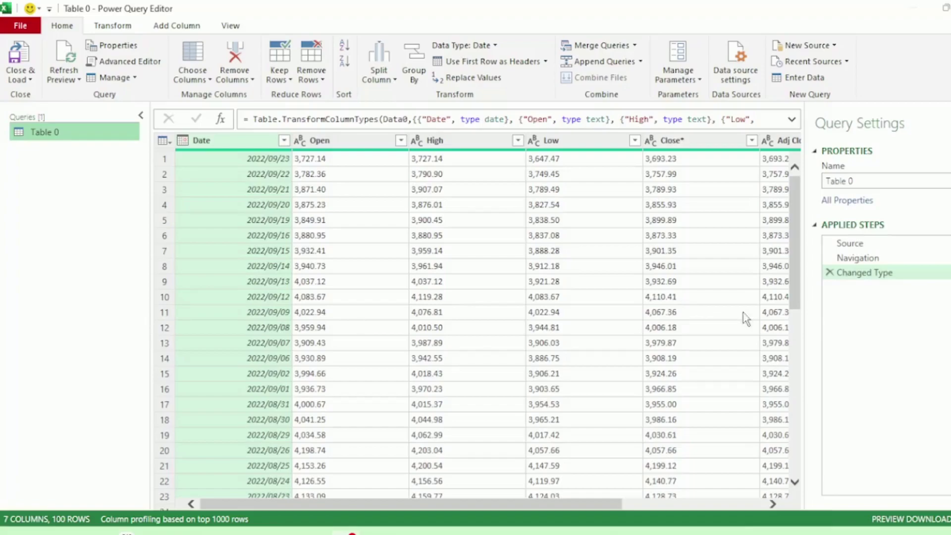
{"action": "left_click", "coordinate": [829, 273]}
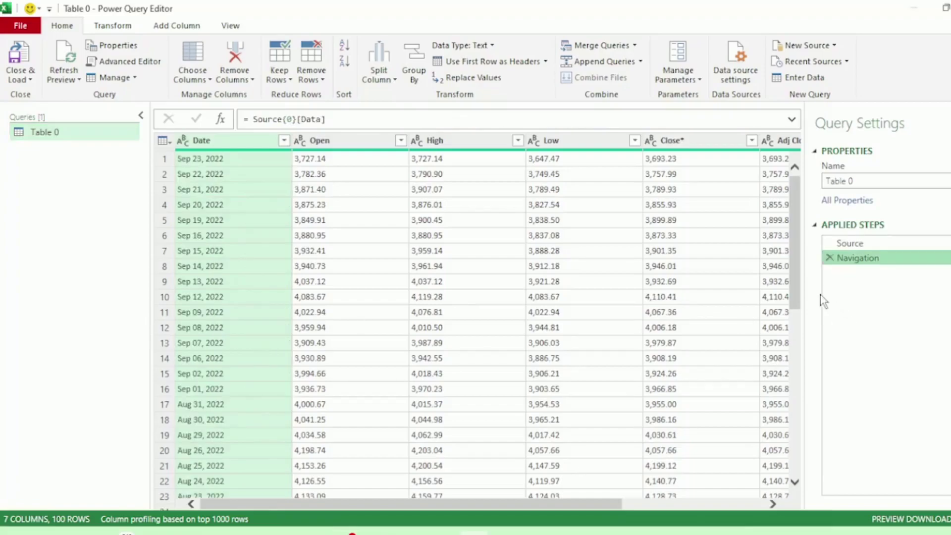
{"action": "left_click", "coordinate": [239, 146]}
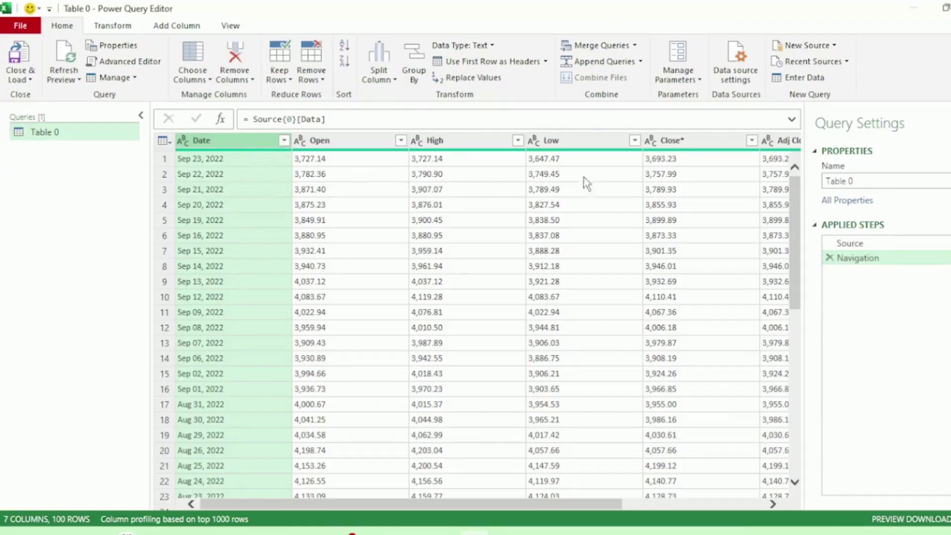
{"action": "left_click", "coordinate": [683, 144], "text": "ctrl"}
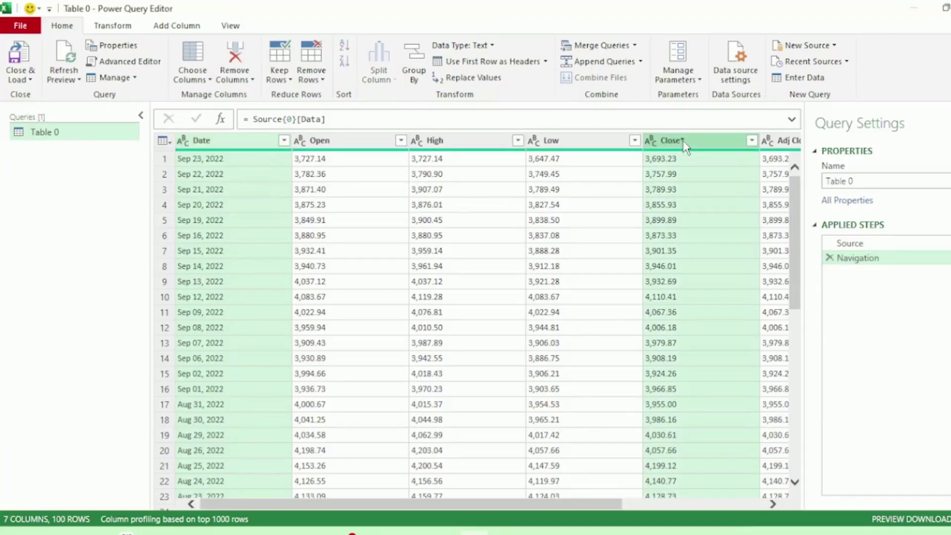
{"action": "right_click", "coordinate": [684, 144]}
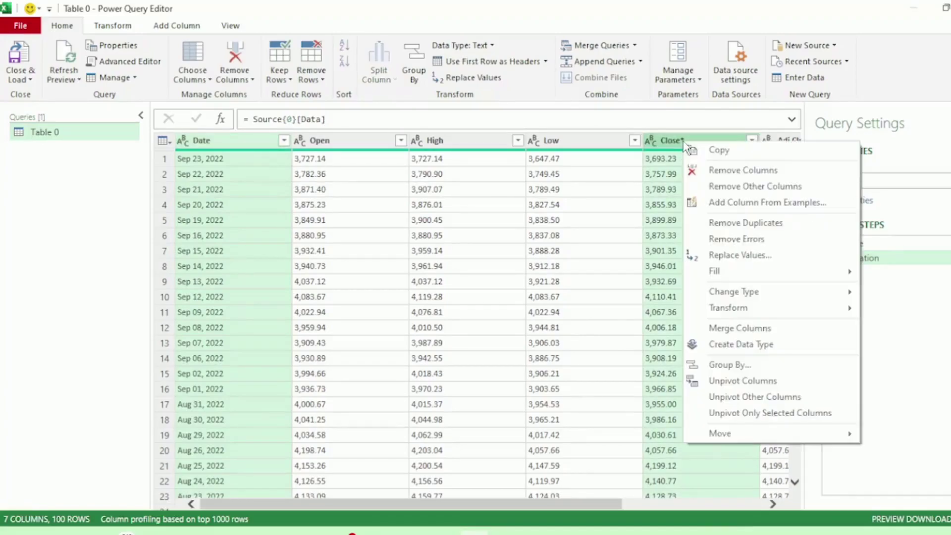
{"action": "left_click", "coordinate": [725, 189]}
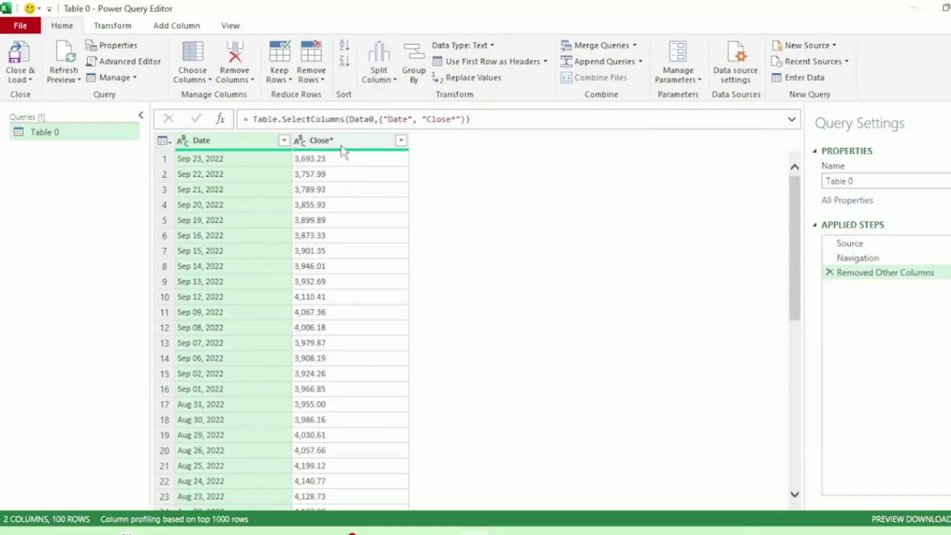
{"action": "left_click", "coordinate": [304, 141]}
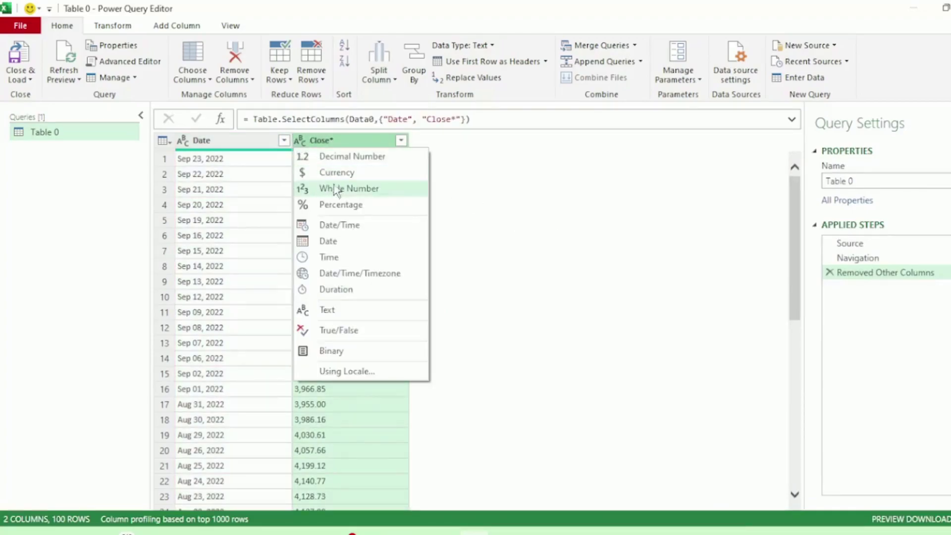
{"action": "left_click", "coordinate": [329, 172]}
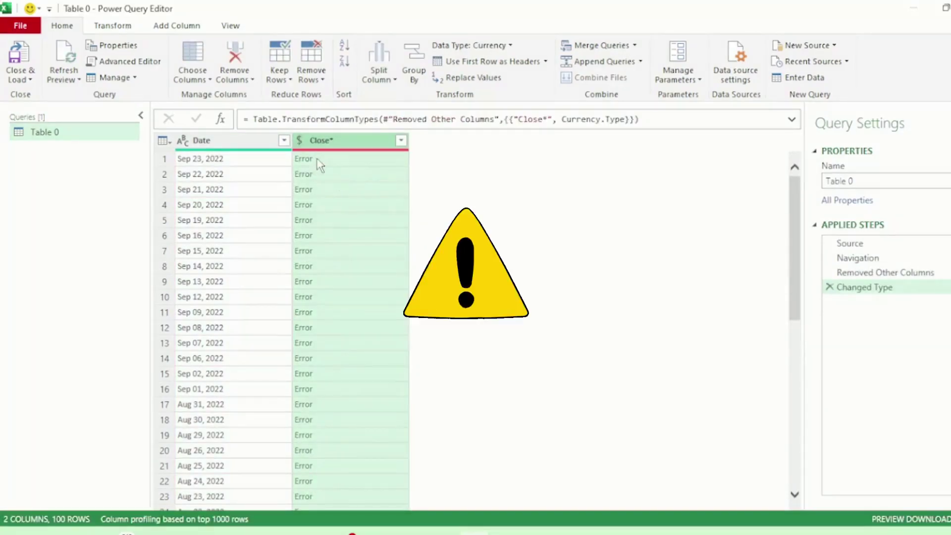
{"action": "left_click", "coordinate": [318, 160]}
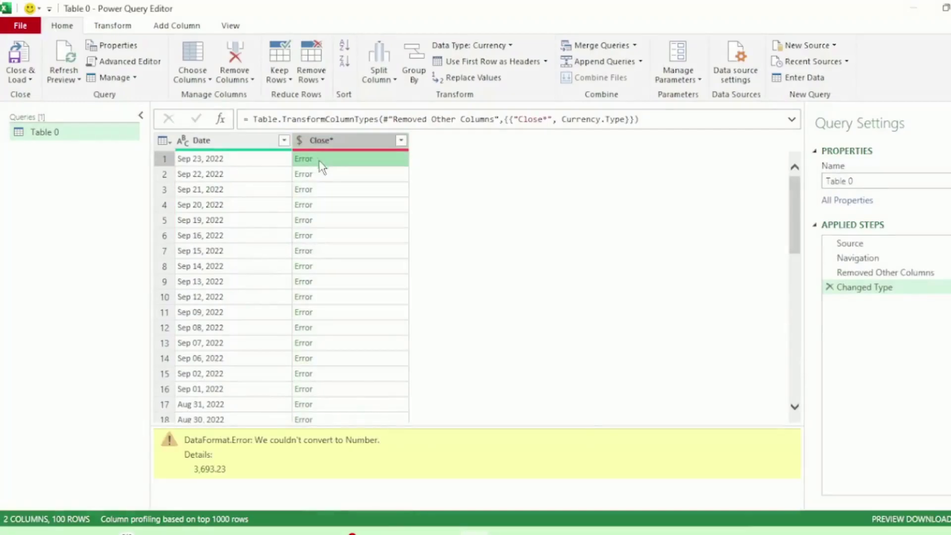
{"action": "left_click_drag", "start_coordinate": [563, 423], "coordinate": [557, 303]}
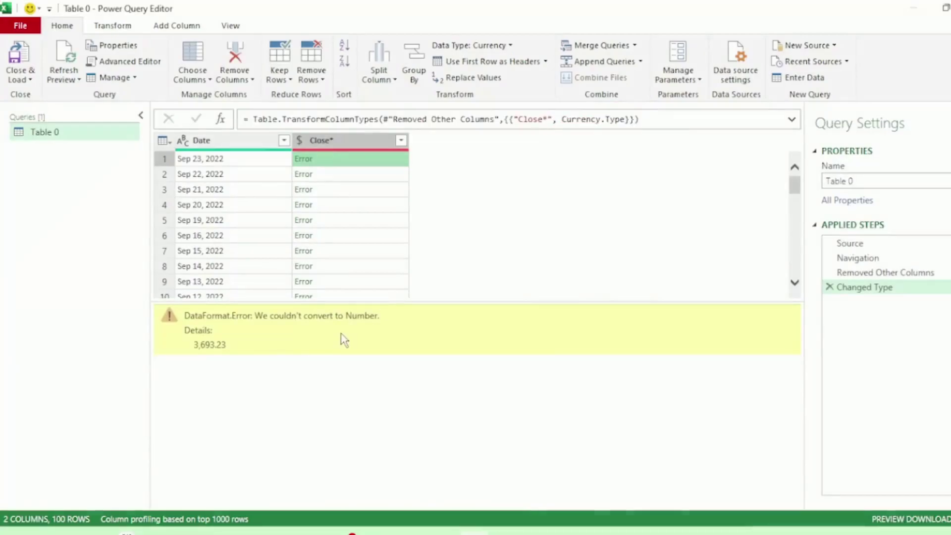
{"action": "left_click", "coordinate": [830, 287]}
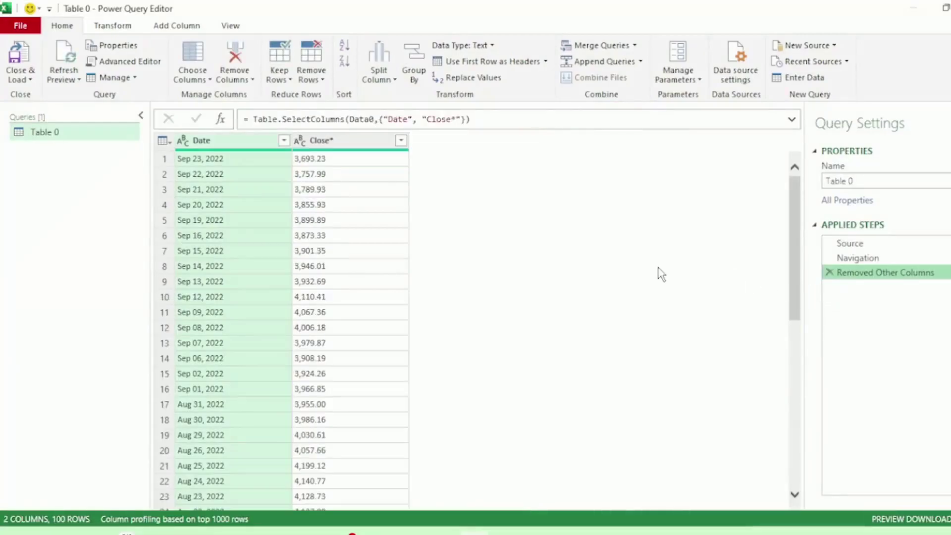
Change Close* to type Currency using the English (United States) locale
{"action": "left_click", "coordinate": [305, 145]}
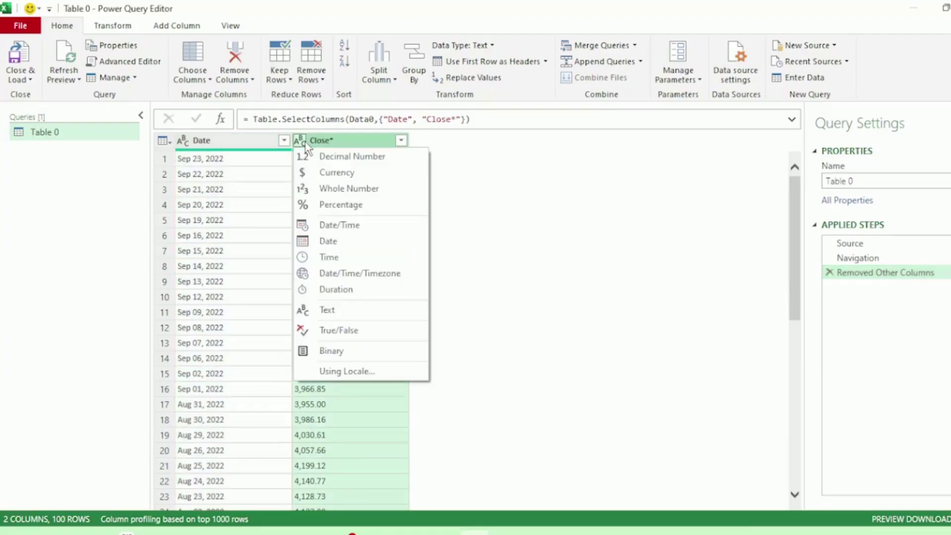
{"action": "left_click", "coordinate": [375, 374]}
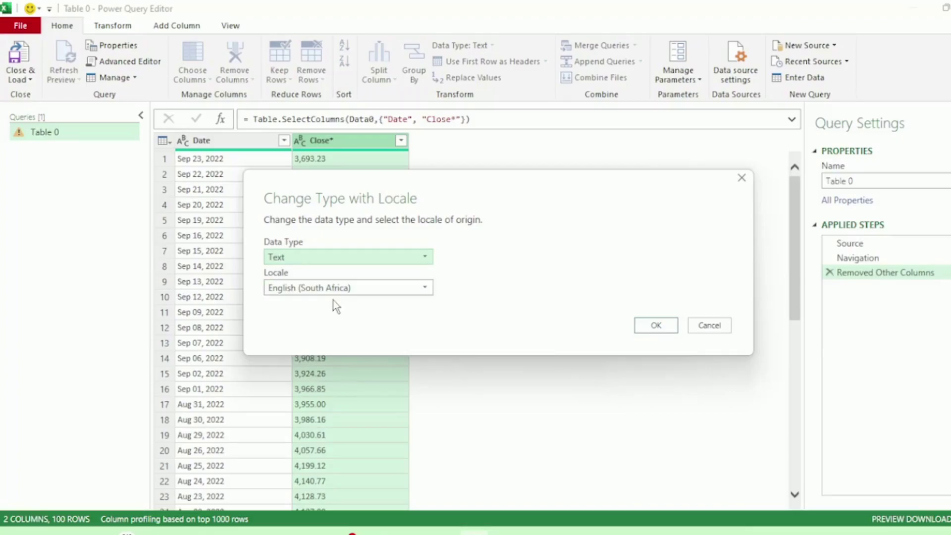
{"action": "left_click", "coordinate": [408, 257]}
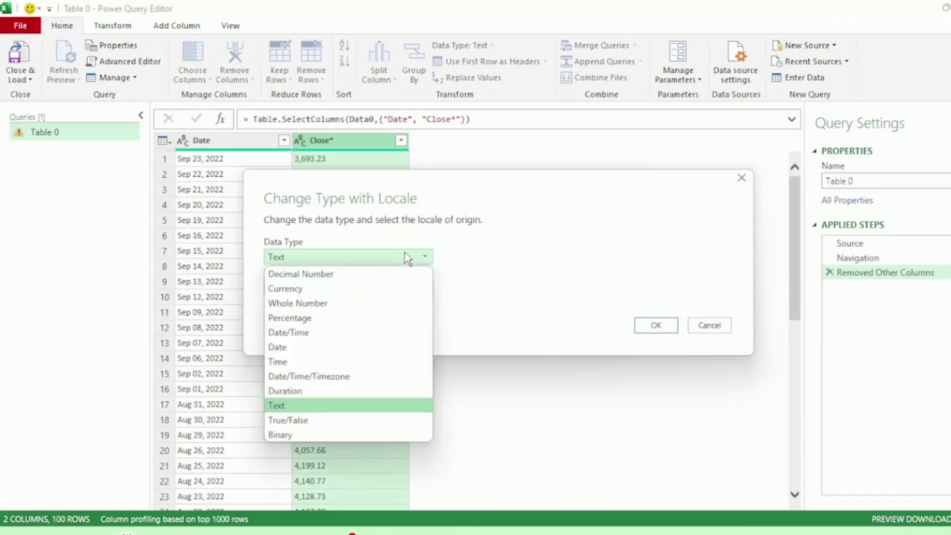
{"action": "left_click", "coordinate": [320, 289]}
{"action": "left_click", "coordinate": [319, 292]}
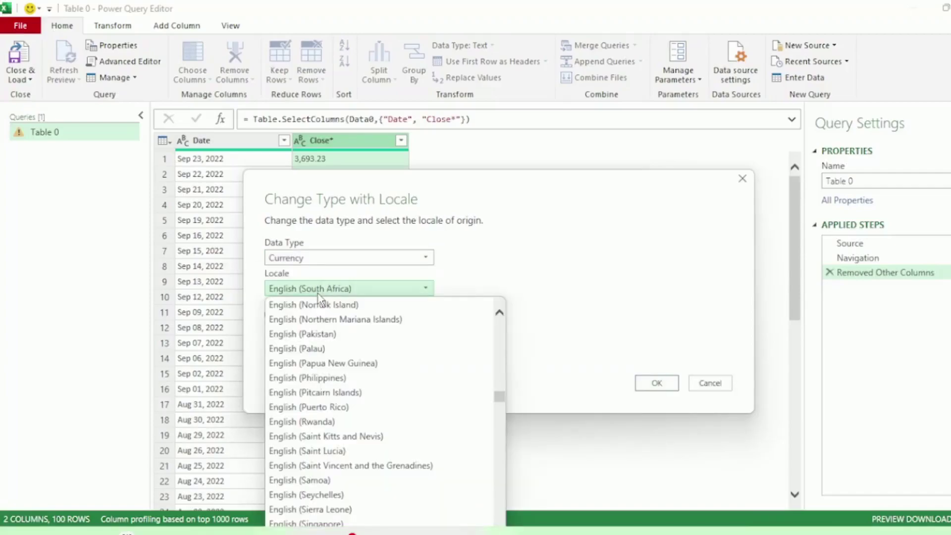
{"action": "scroll", "coordinate": [378, 393], "scroll_direction": "down", "scroll_amount": 10}
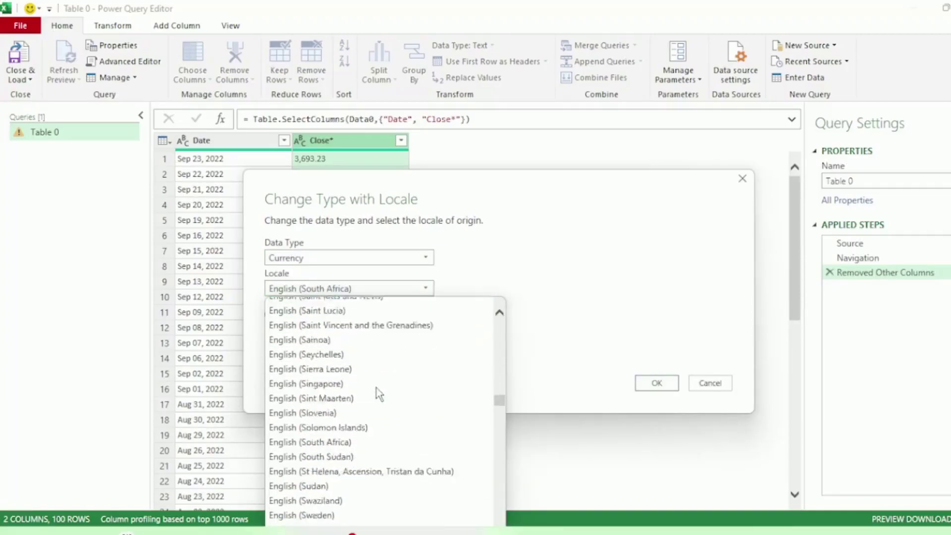
{"action": "left_click", "coordinate": [363, 417]}
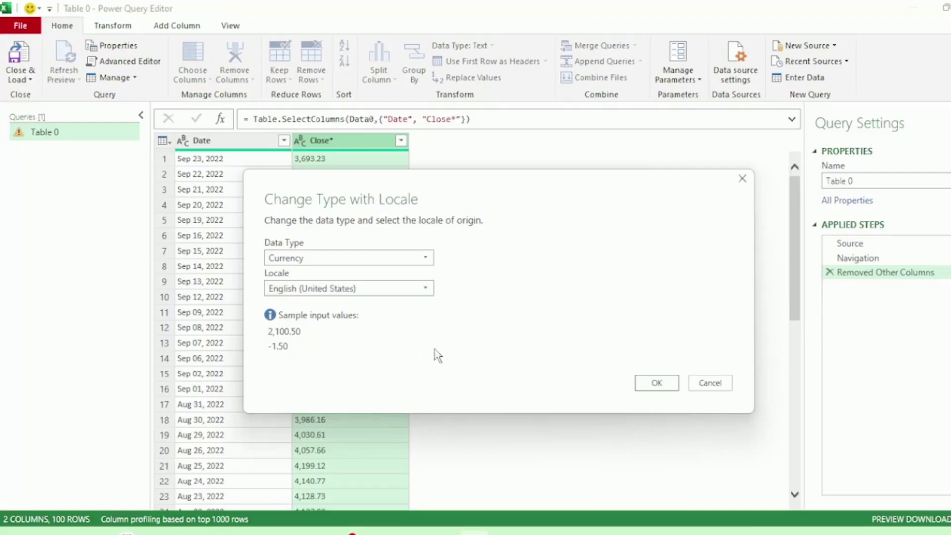
{"action": "left_click", "coordinate": [646, 392]}
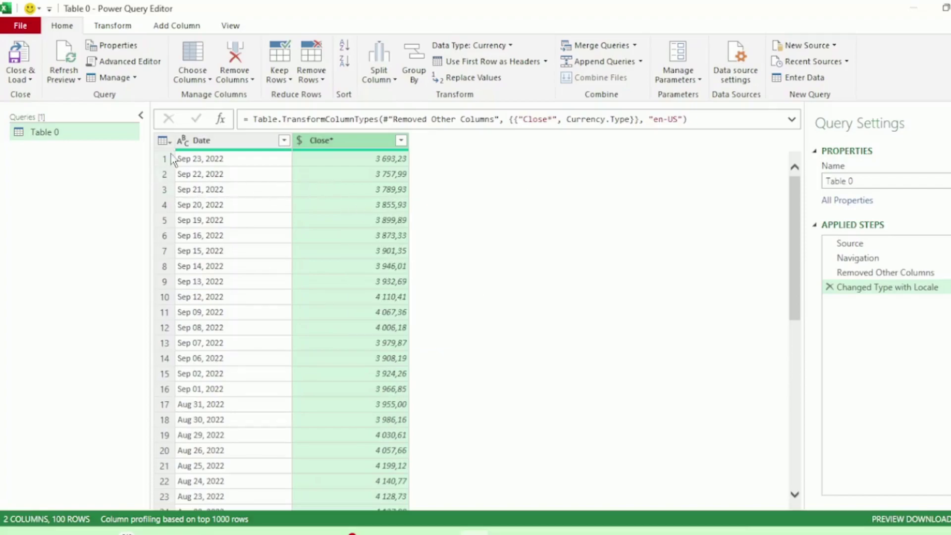
Set the Date column to type Date and sort it oldest first
{"action": "left_click", "coordinate": [182, 143]}
{"action": "left_click", "coordinate": [182, 143]}
{"action": "left_click", "coordinate": [218, 236]}
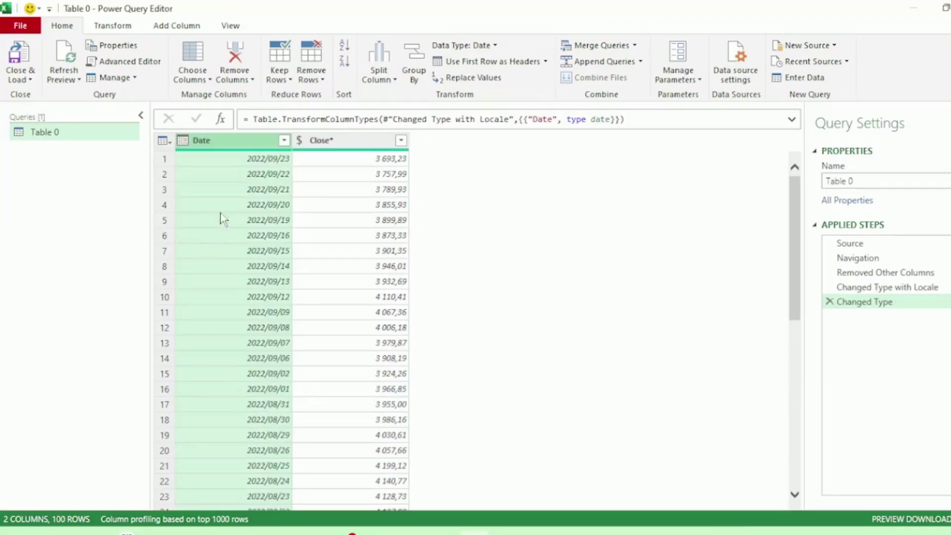
{"action": "left_click", "coordinate": [285, 142]}
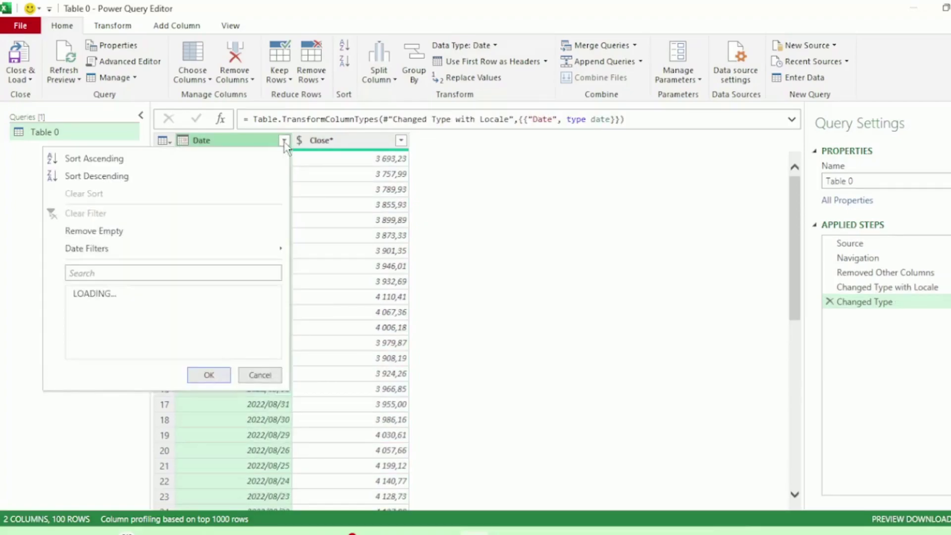
{"action": "left_click", "coordinate": [227, 160]}
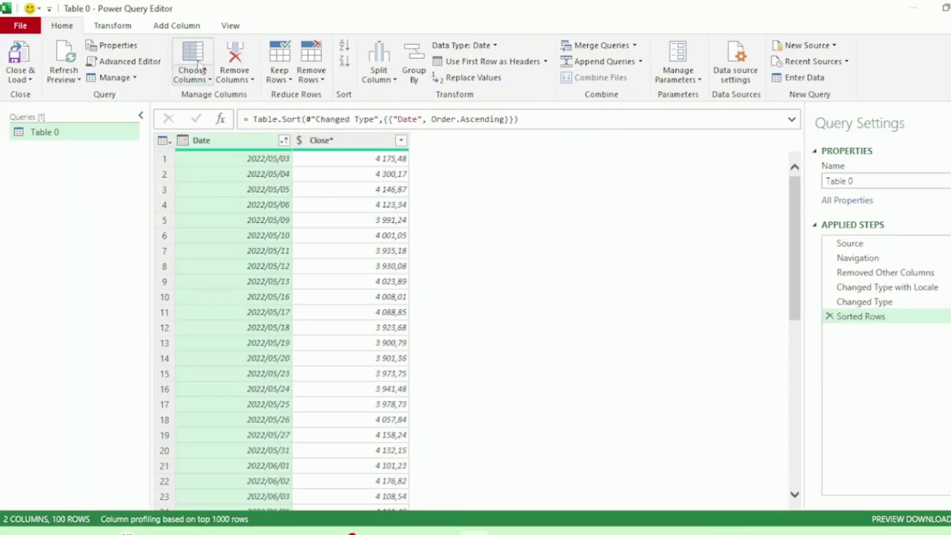
Add two index columns, one starting at 0 and one starting at 1
{"action": "left_click", "coordinate": [178, 25]}
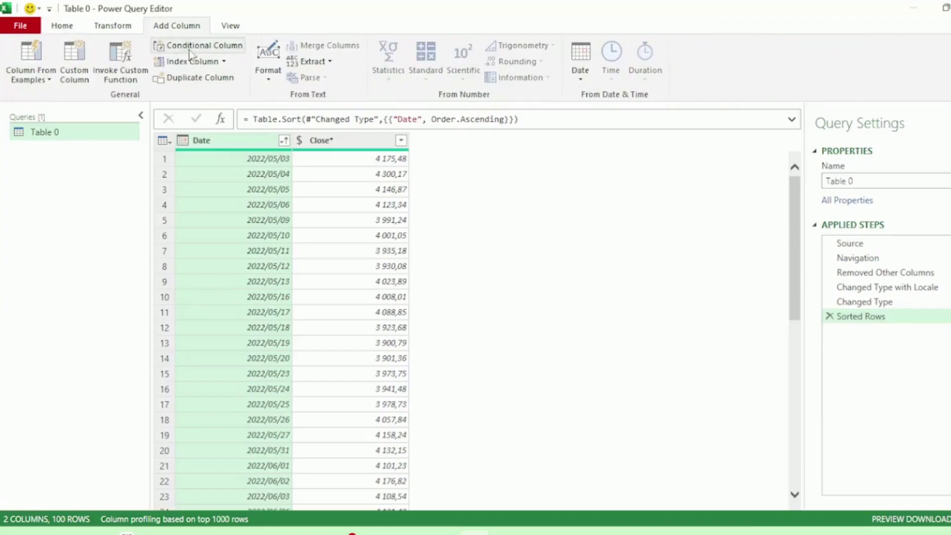
{"action": "left_click", "coordinate": [224, 62]}
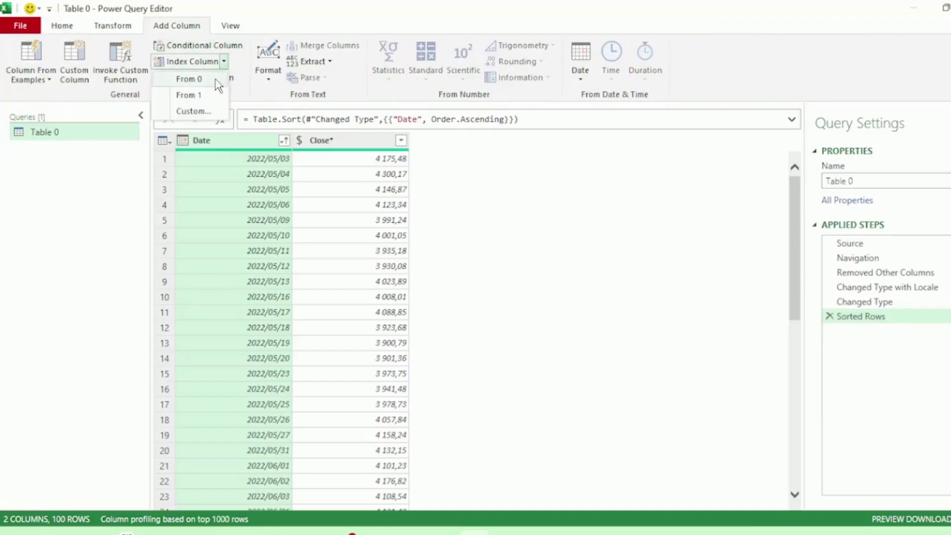
{"action": "left_click", "coordinate": [217, 80]}
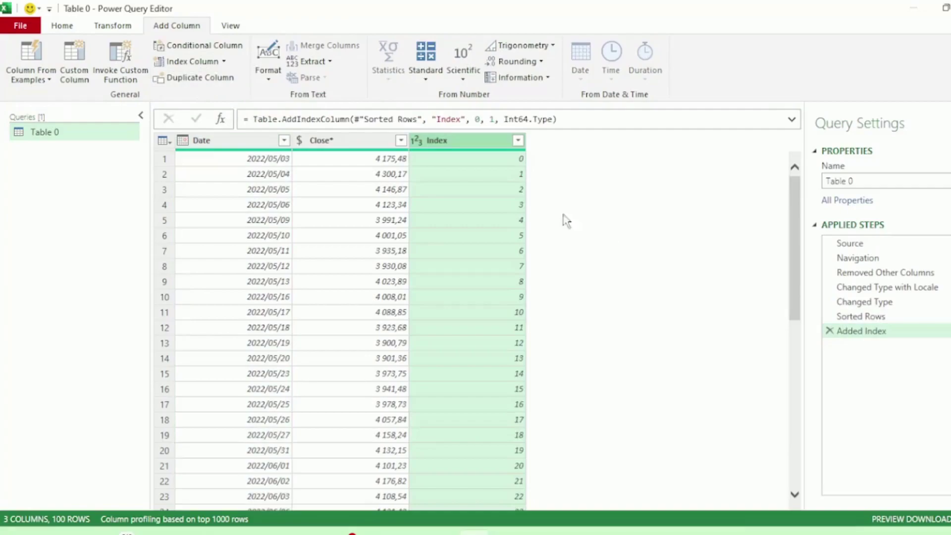
{"action": "left_click", "coordinate": [225, 63]}
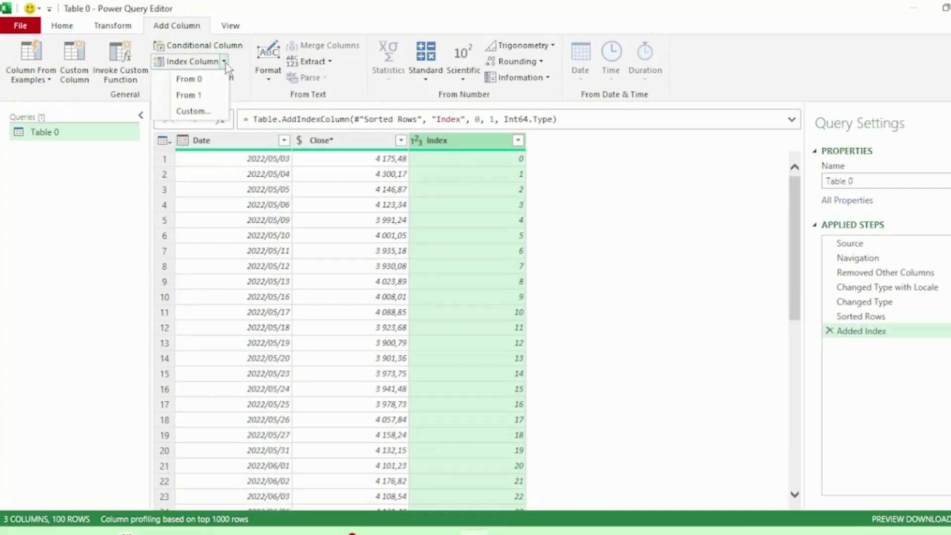
{"action": "left_click", "coordinate": [210, 97]}
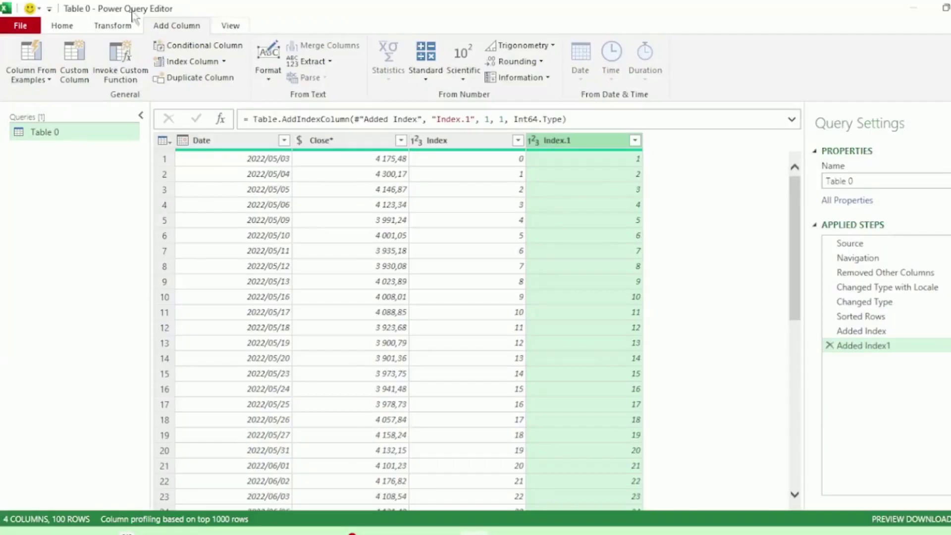
Merge Table 0 with itself, joining Index to Index.1
{"action": "left_click", "coordinate": [64, 31]}
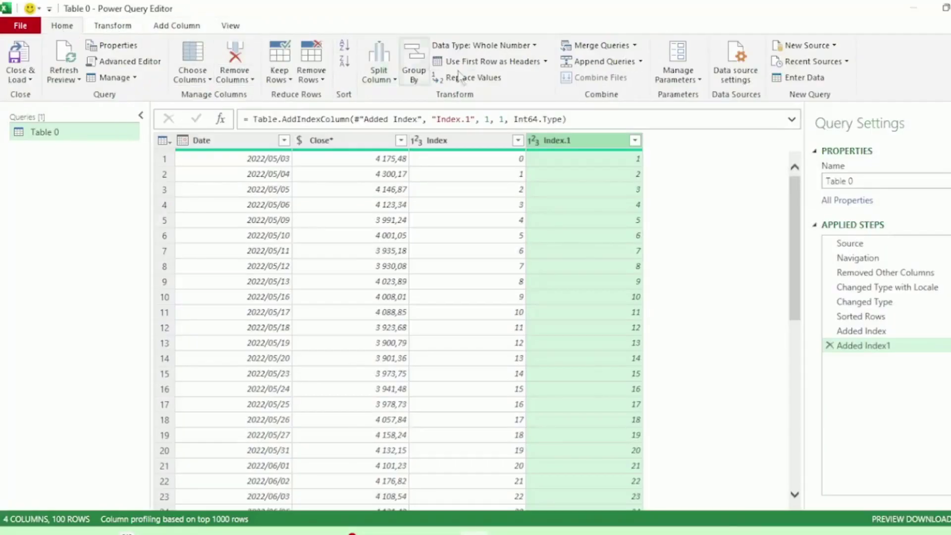
{"action": "left_click", "coordinate": [635, 45]}
{"action": "left_click", "coordinate": [615, 64]}
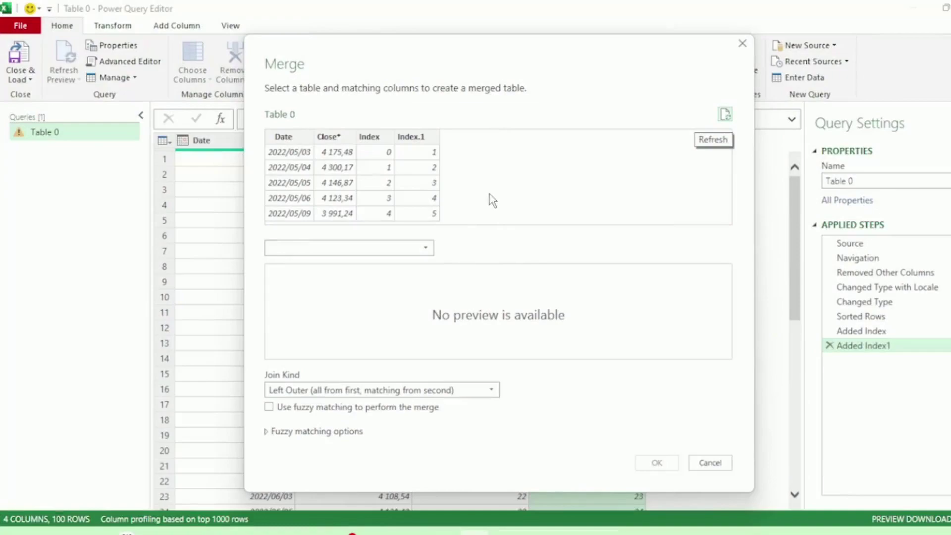
{"action": "left_click", "coordinate": [426, 249]}
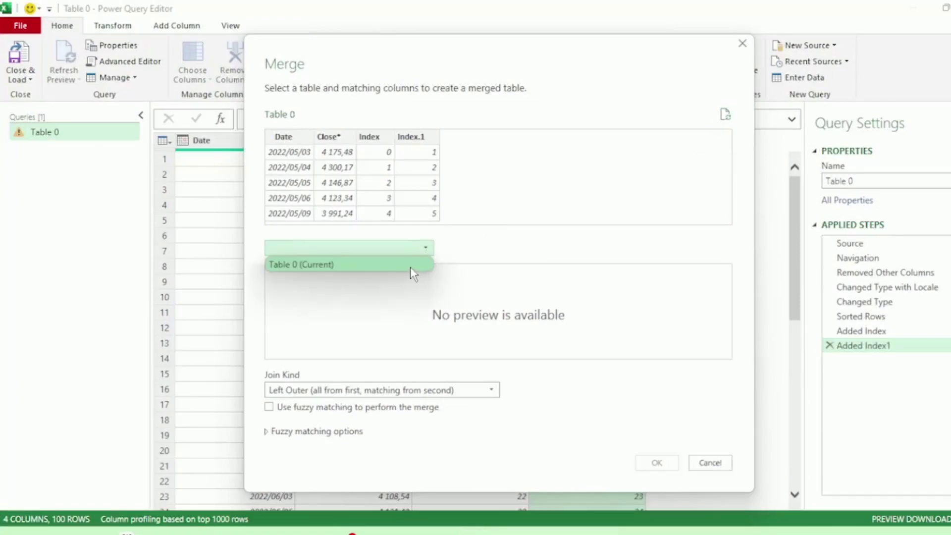
{"action": "left_click", "coordinate": [411, 268]}
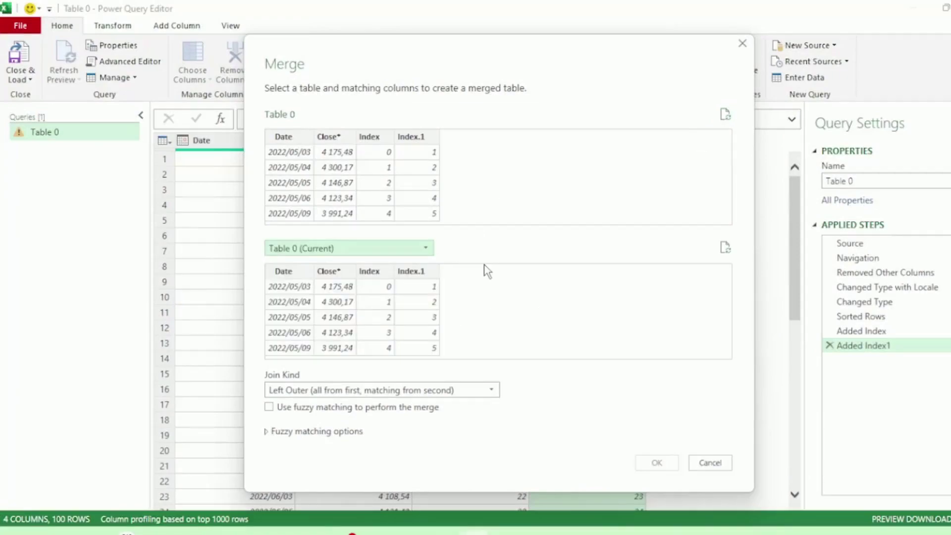
{"action": "left_click", "coordinate": [386, 146]}
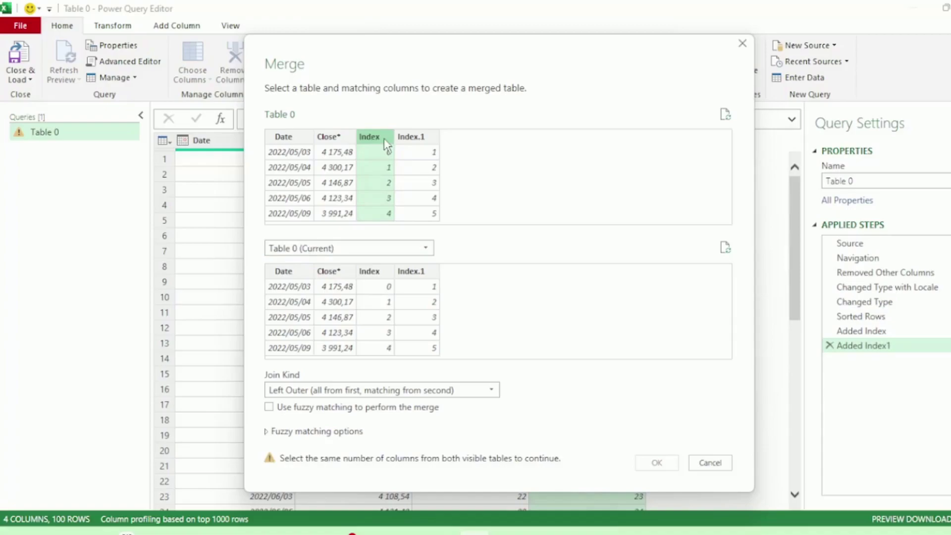
{"action": "left_click", "coordinate": [438, 272]}
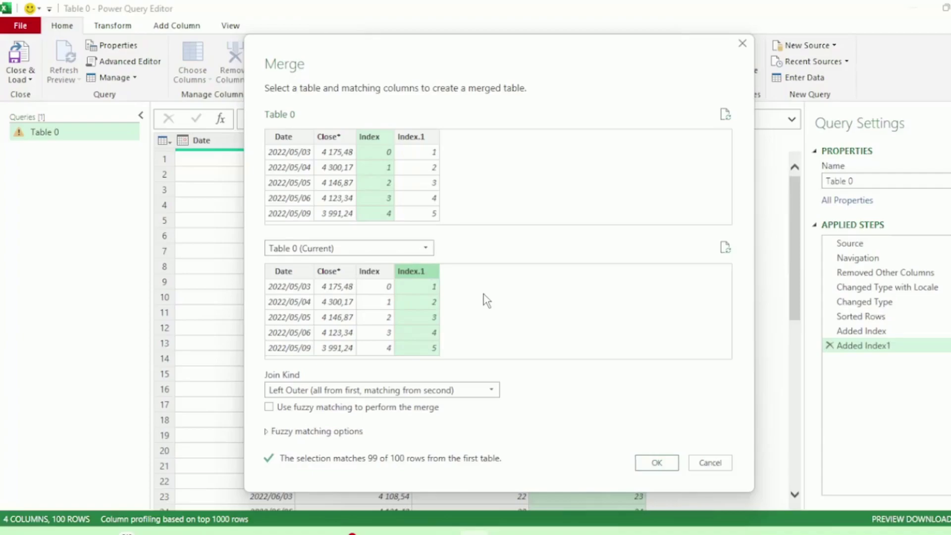
{"action": "key", "text": "Return"}
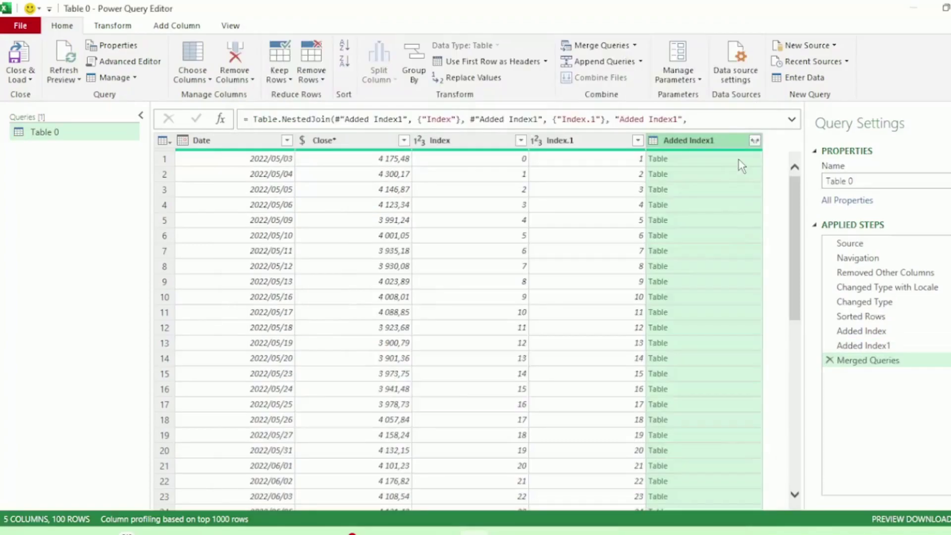
Expand Added Index1 with only Close* checked, producing the Close*.1 column
{"action": "left_click", "coordinate": [739, 160]}
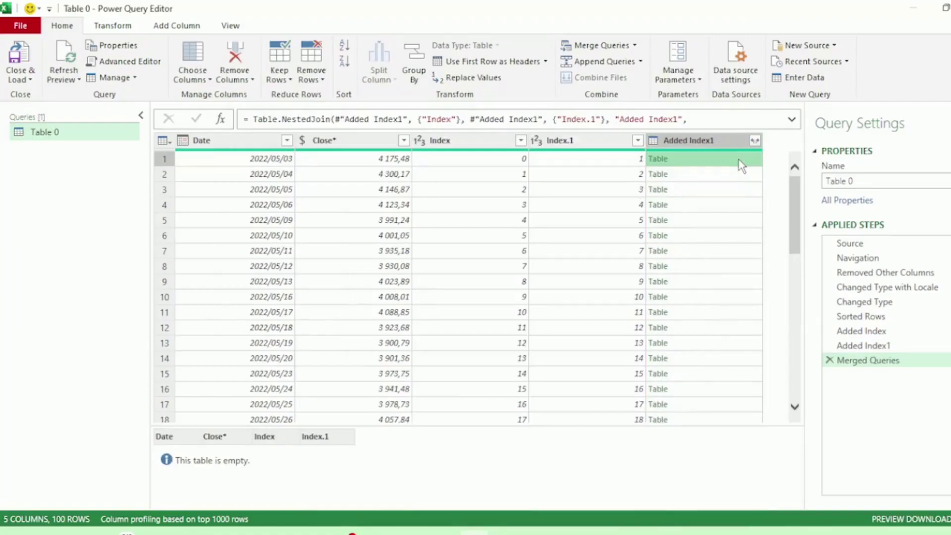
{"action": "left_click", "coordinate": [754, 141]}
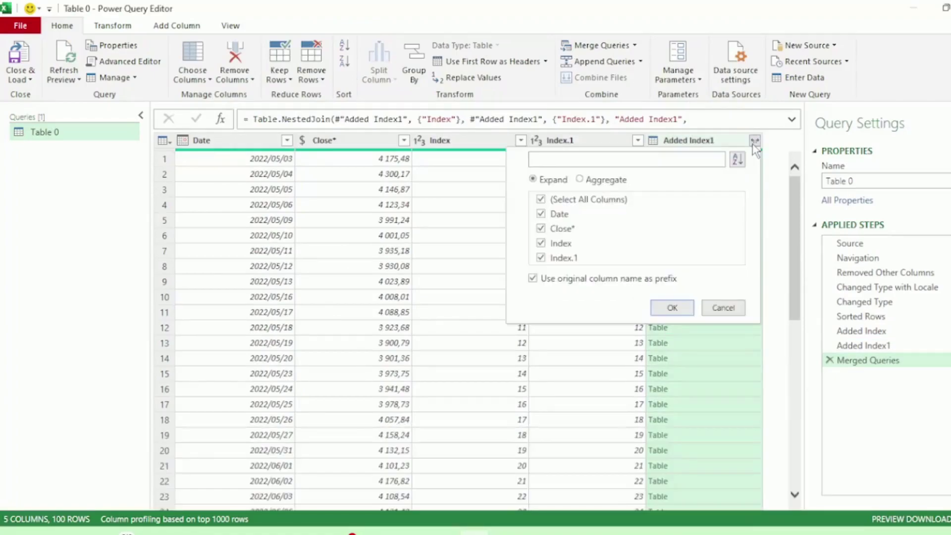
{"action": "left_click", "coordinate": [541, 199]}
{"action": "left_click", "coordinate": [541, 229]}
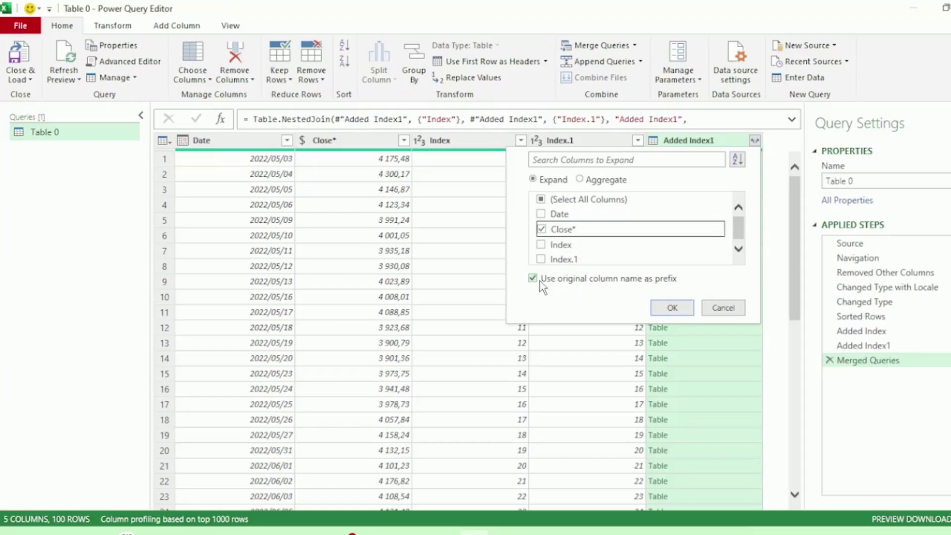
{"action": "key", "text": "Return"}
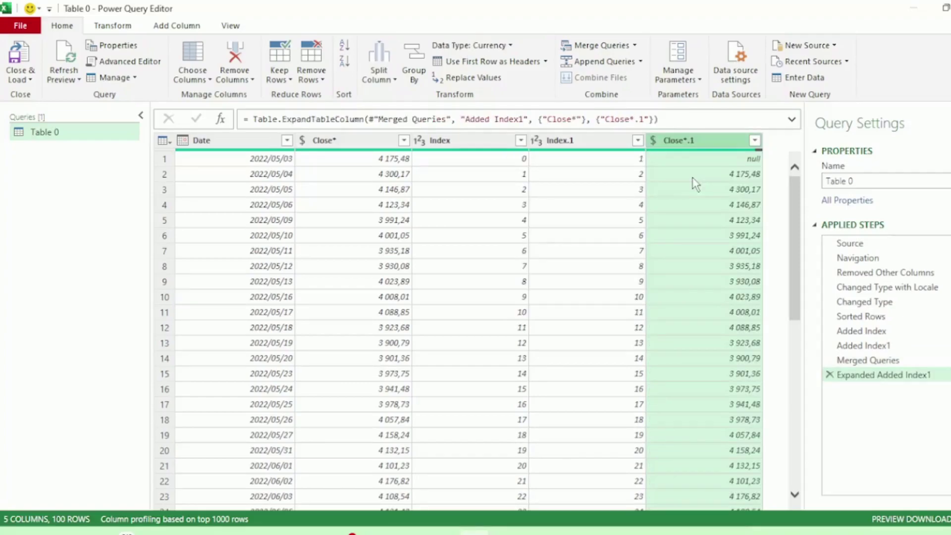
Add a Subtraction column computing Close* minus Close*.1
{"action": "left_click", "coordinate": [363, 144]}
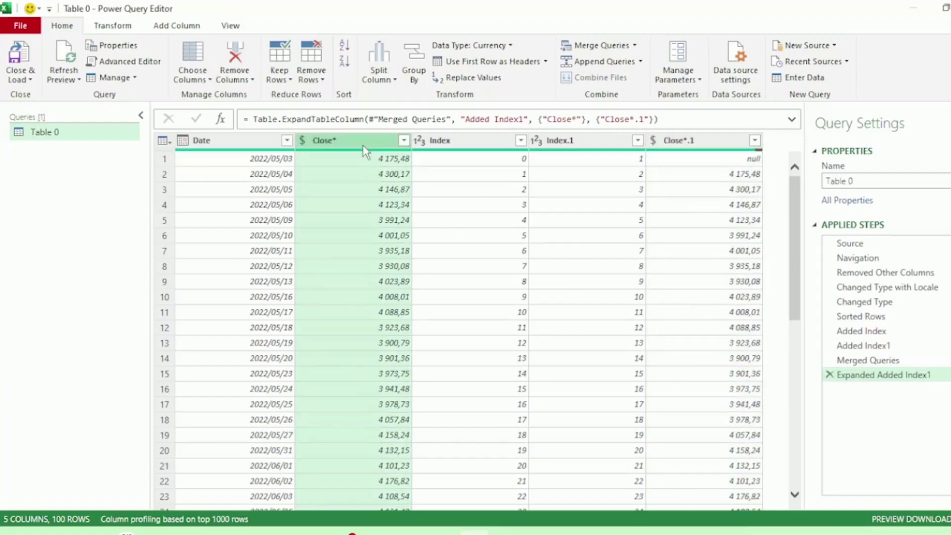
{"action": "left_click", "coordinate": [711, 144], "text": "ctrl"}
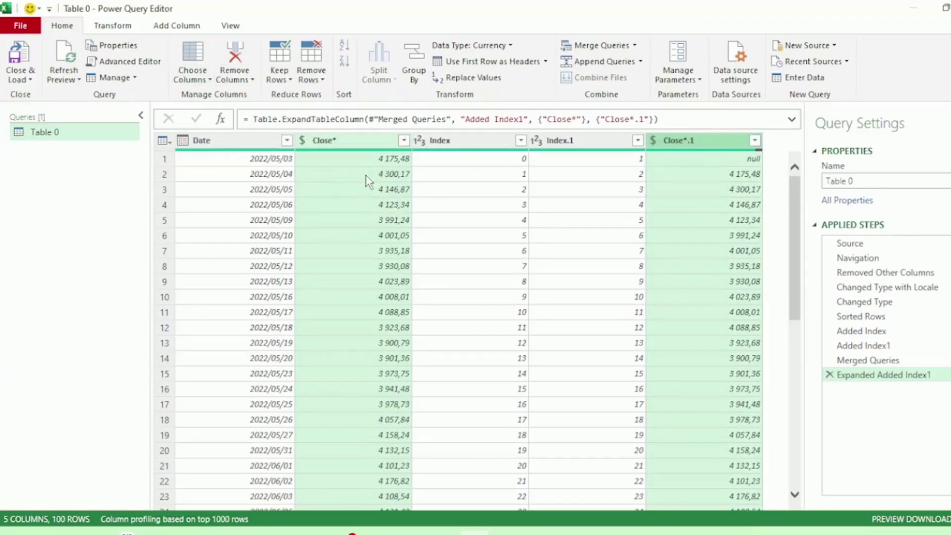
{"action": "left_click", "coordinate": [188, 27]}
{"action": "left_click", "coordinate": [425, 81]}
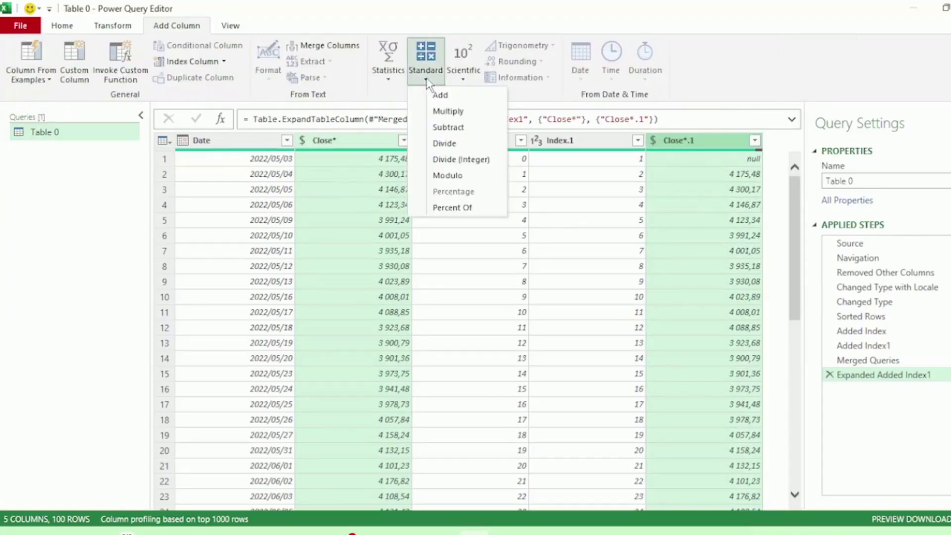
{"action": "left_click", "coordinate": [448, 127]}
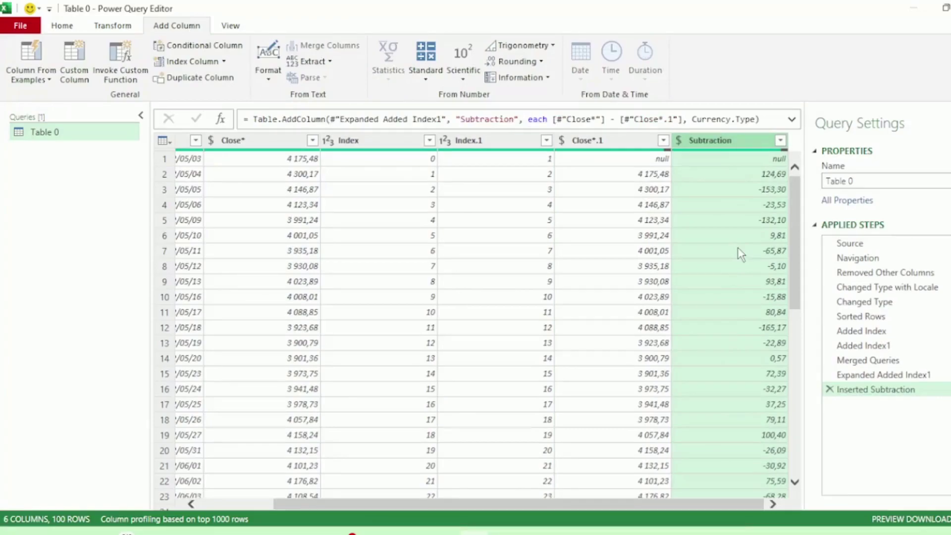
Remove all columns except Date, Close* and Subtraction
{"action": "left_click", "coordinate": [183, 140]}
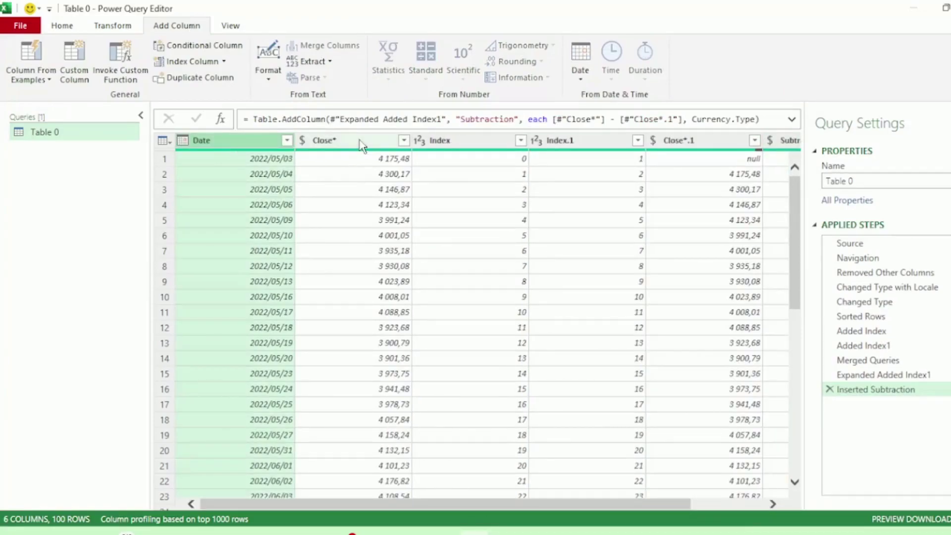
{"action": "left_click", "coordinate": [362, 145], "text": "shift"}
{"action": "left_click", "coordinate": [793, 143], "text": "shift"}
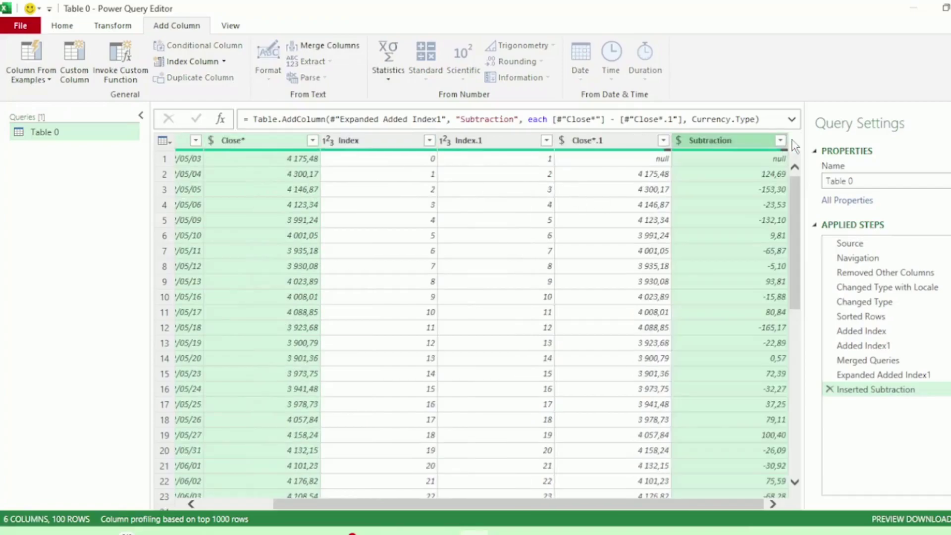
{"action": "right_click", "coordinate": [745, 141]}
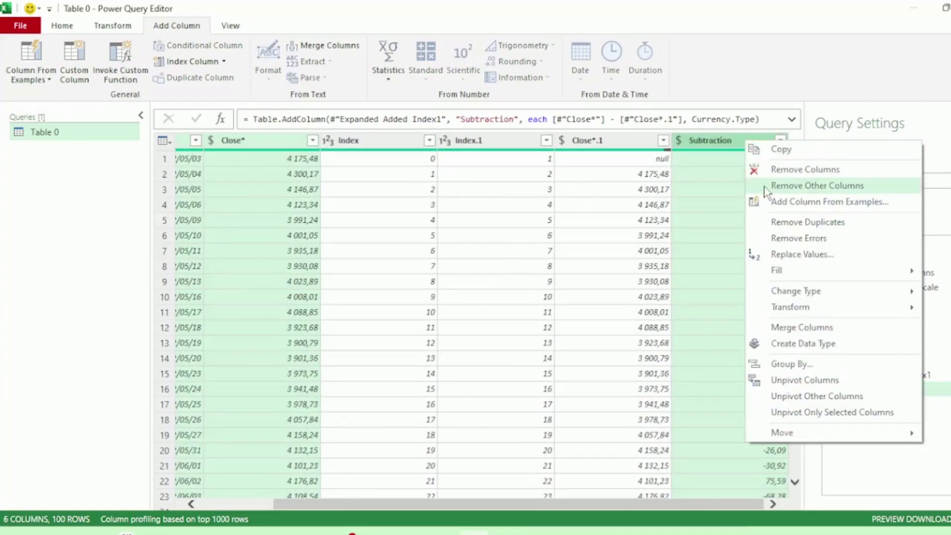
{"action": "left_click", "coordinate": [767, 191]}
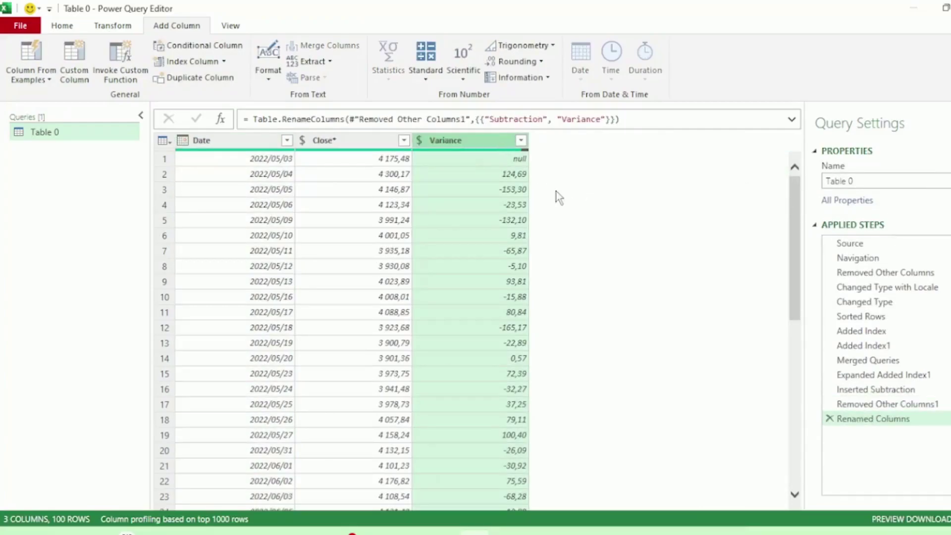
Replace null with 0 in the Variance column
{"action": "right_click", "coordinate": [472, 142]}
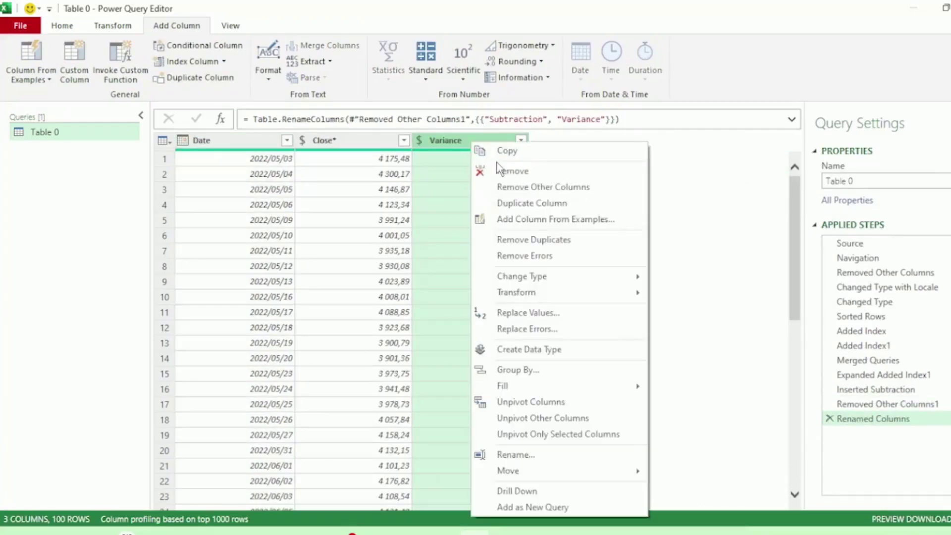
{"action": "left_click", "coordinate": [544, 317]}
{"action": "type", "text": "null"}
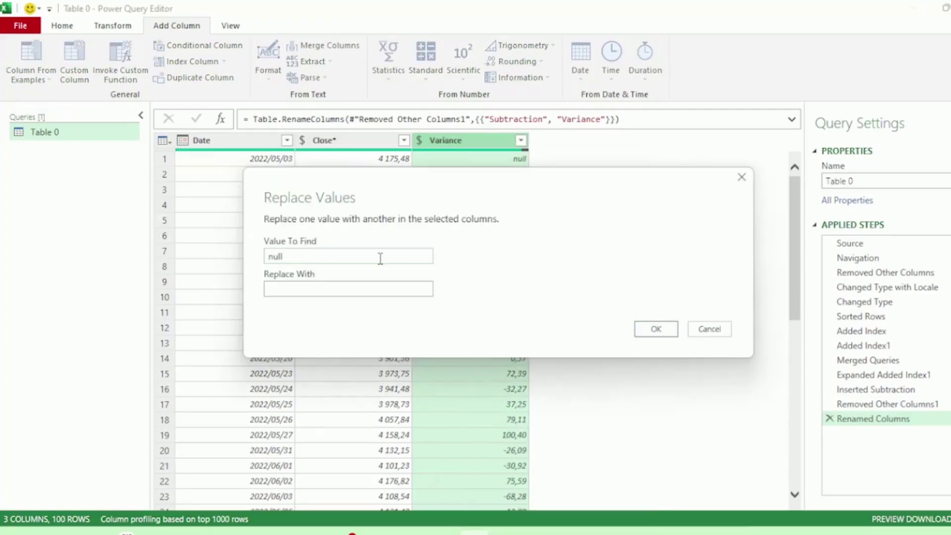
{"action": "key", "text": "Tab"}
{"action": "type", "text": "0"}
{"action": "left_click", "coordinate": [647, 329]}
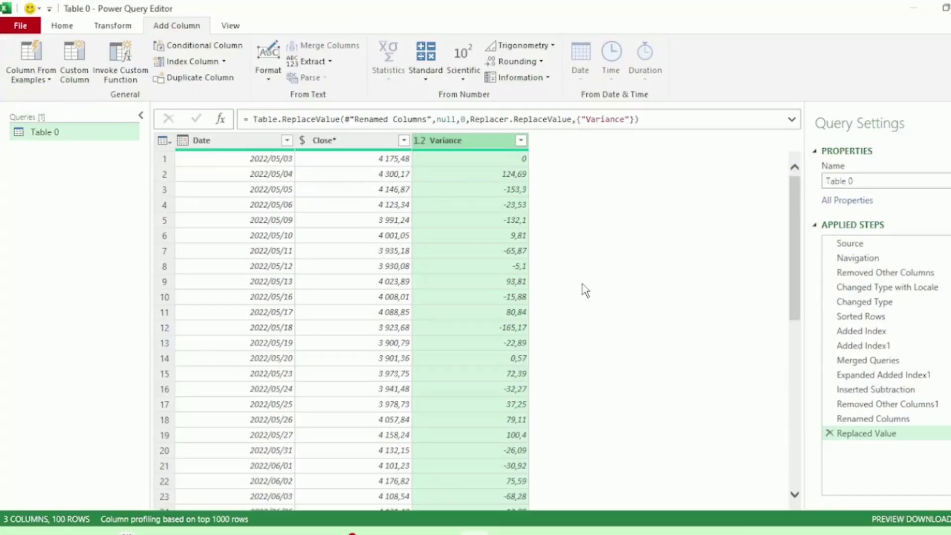
Sort the rows by Date newest first and load the query to the worksheet
{"action": "key", "text": "Left"}
{"action": "key", "text": "Left"}
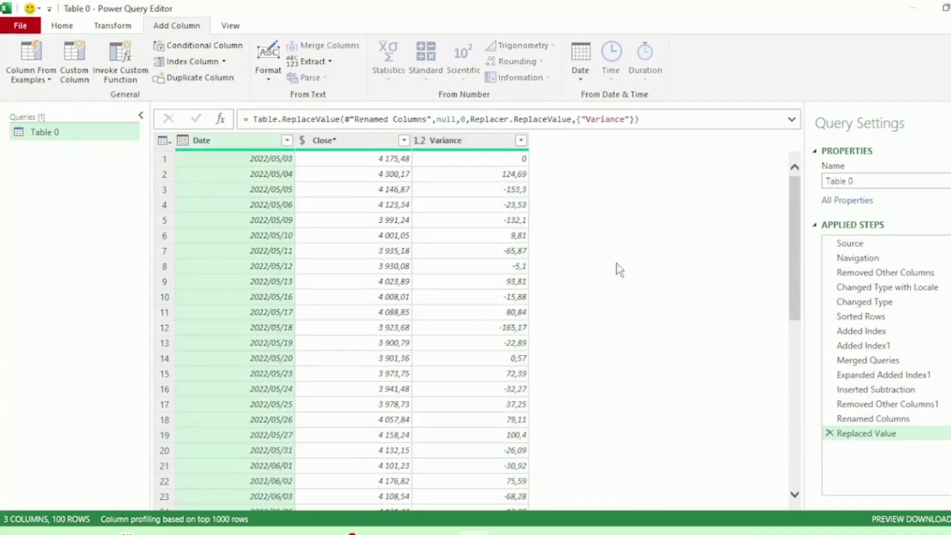
{"action": "left_click", "coordinate": [287, 142]}
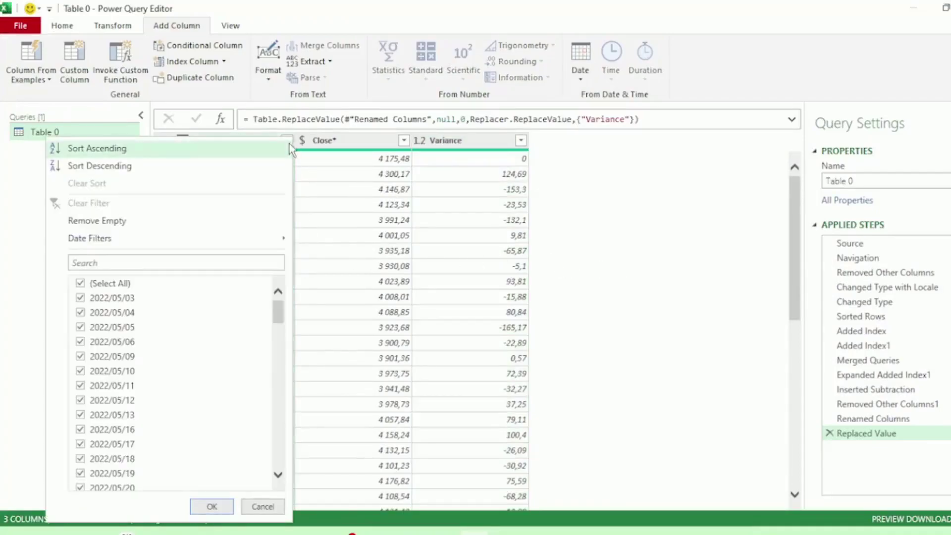
{"action": "left_click", "coordinate": [238, 166]}
{"action": "left_click", "coordinate": [20, 25]}
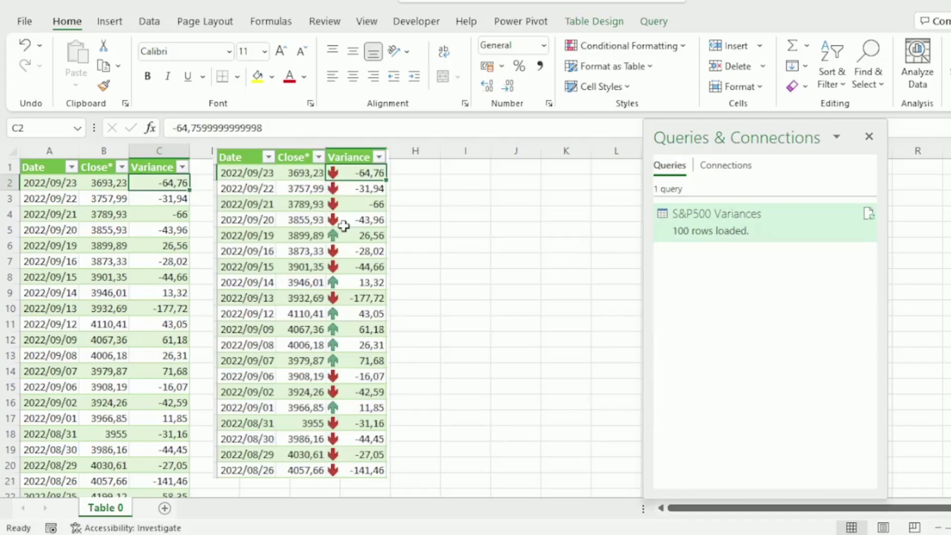
Create a 3 Arrows icon-set rule for the Variance values, using Number thresholds of 0,1 and 0
{"action": "key", "text": "ctrl+shift+Down"}
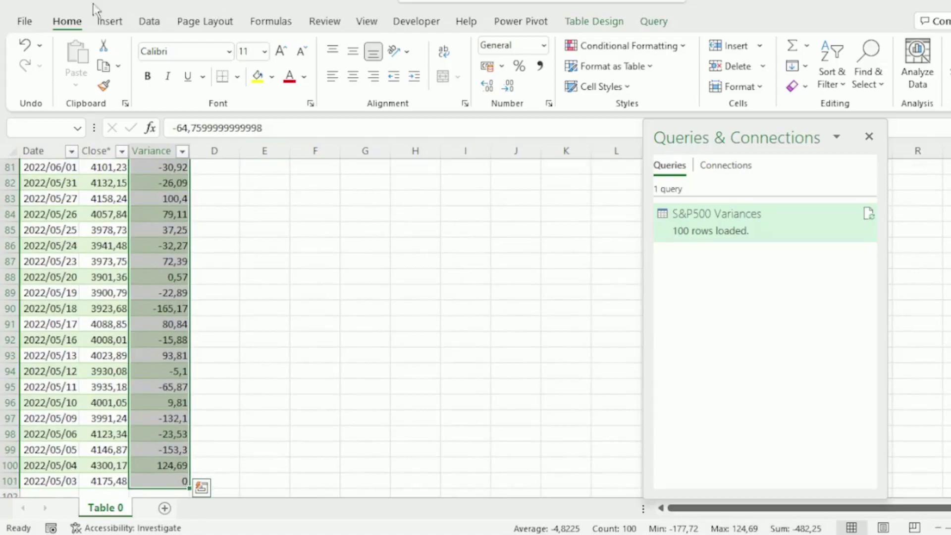
{"action": "left_click", "coordinate": [683, 49]}
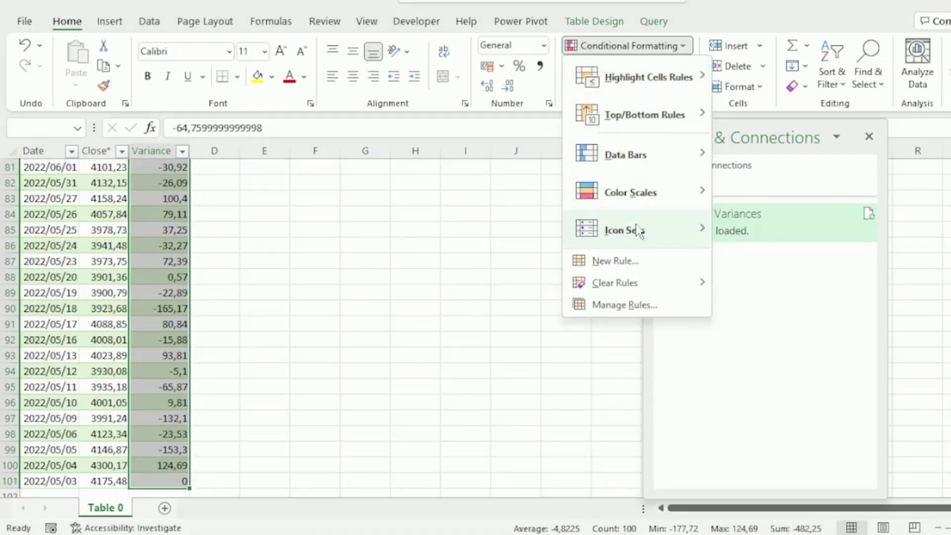
{"action": "mouse_move", "coordinate": [628, 237]}
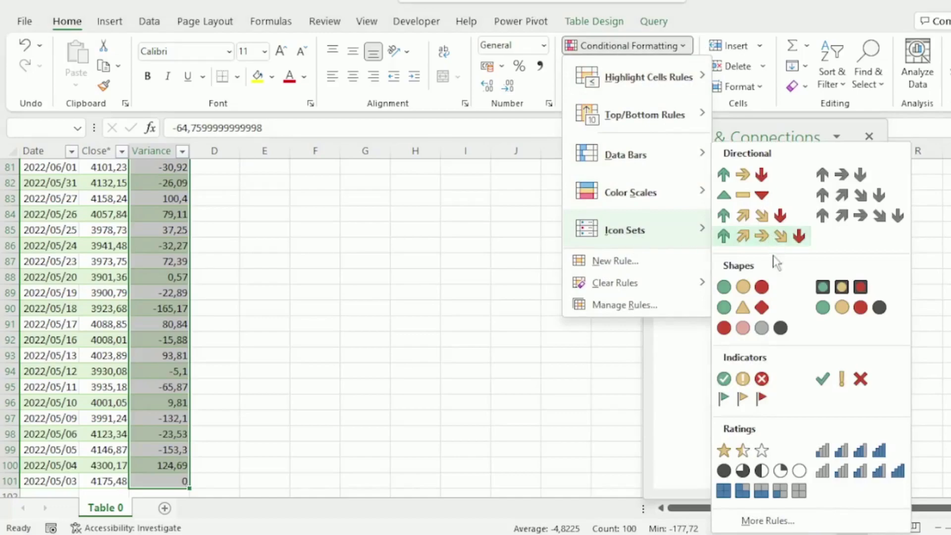
{"action": "left_click", "coordinate": [767, 521]}
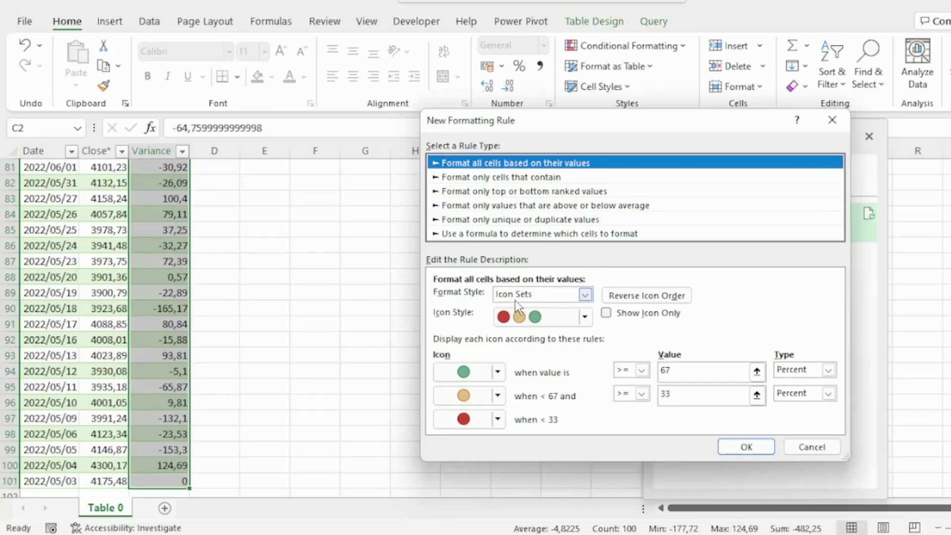
{"action": "left_click", "coordinate": [586, 322]}
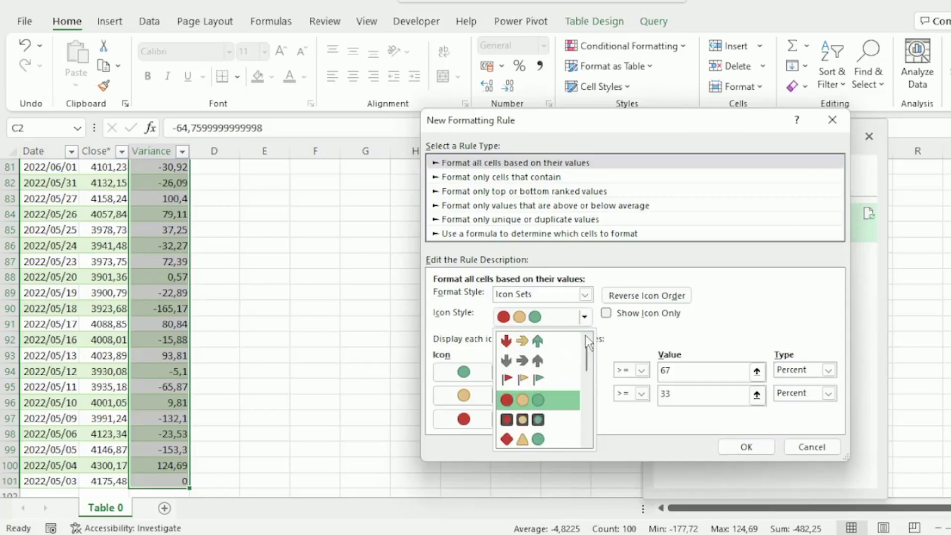
{"action": "left_click", "coordinate": [531, 337]}
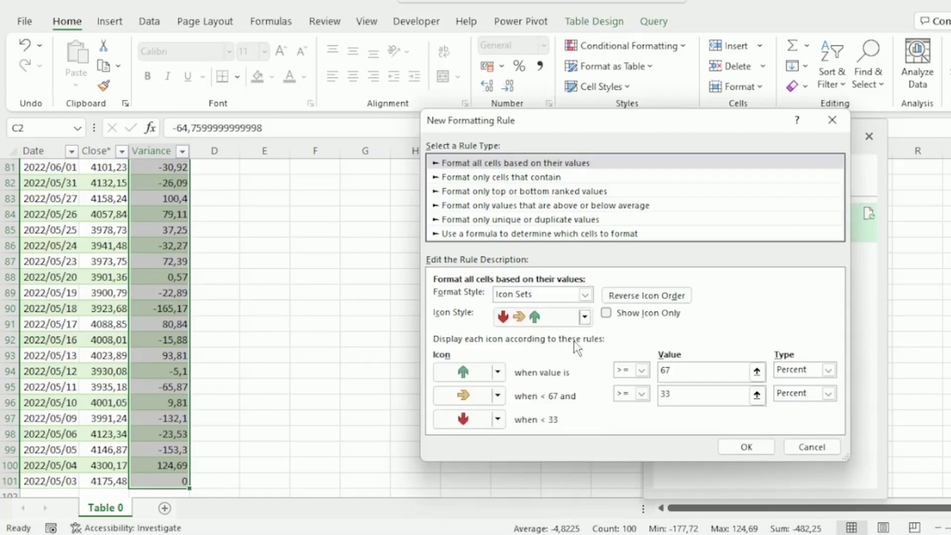
{"action": "left_click", "coordinate": [828, 370]}
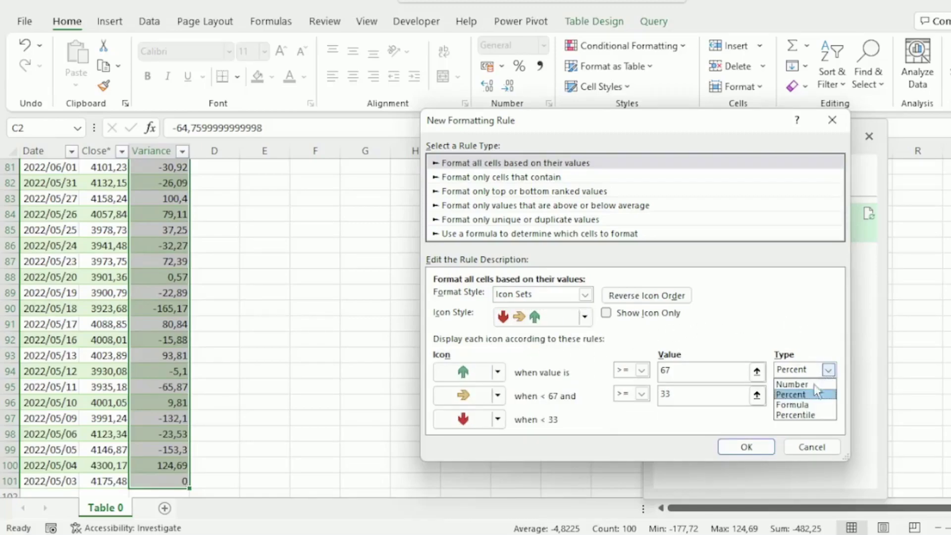
{"action": "left_click", "coordinate": [813, 385]}
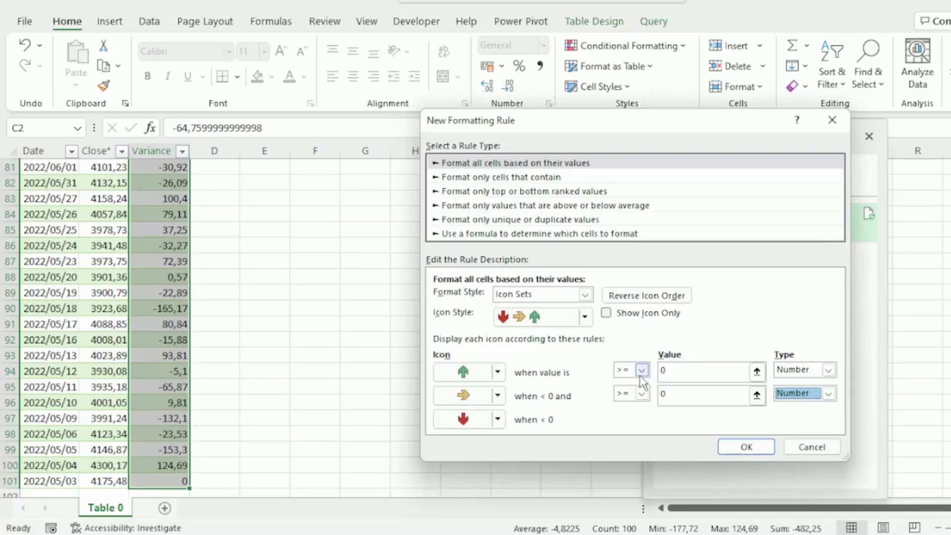
{"action": "left_click", "coordinate": [714, 372]}
{"action": "type", "text": ",1"}
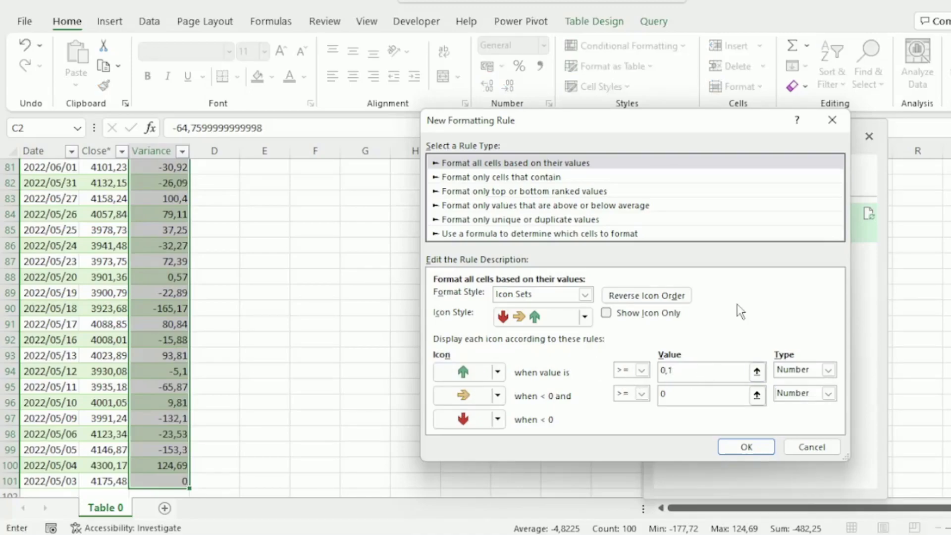
{"action": "key", "text": "Tab"}
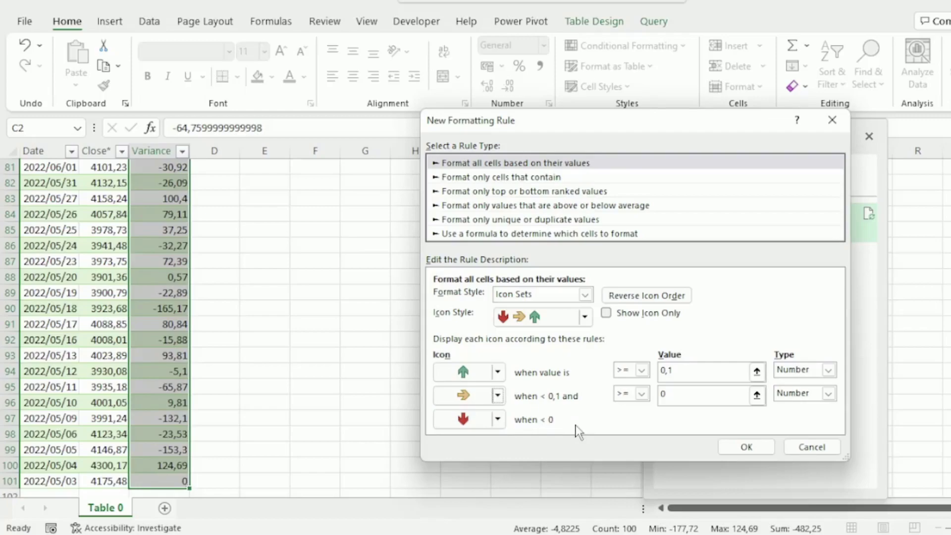
Apply the three-arrow rule to the Variance column and deselect the column
{"action": "left_click", "coordinate": [743, 448]}
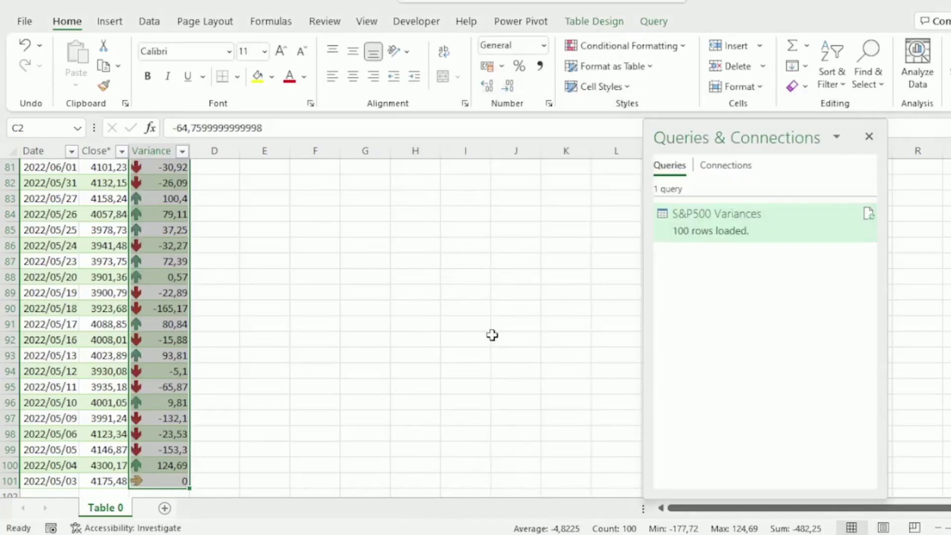
{"action": "scroll", "coordinate": [492, 336], "scroll_direction": "up", "scroll_amount": 20}
{"action": "left_click", "coordinate": [159, 183]}
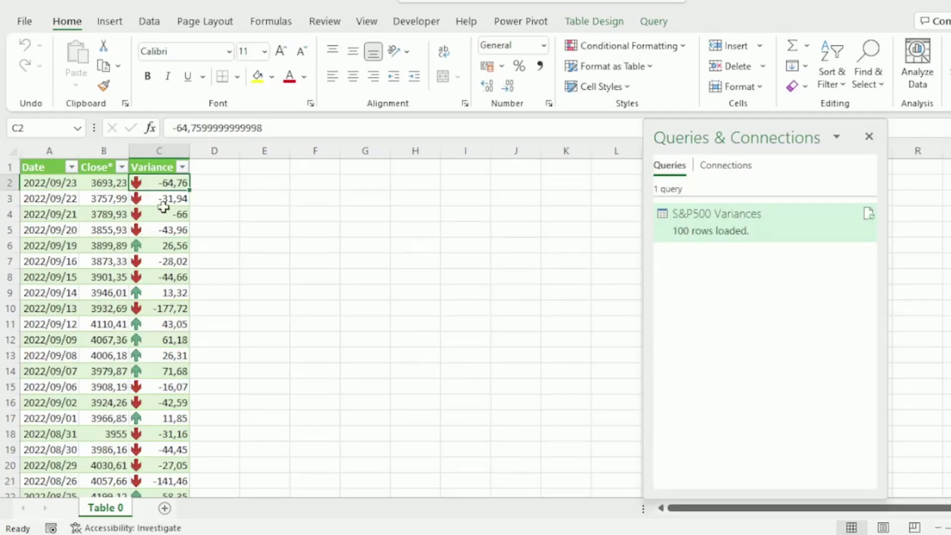
Open S&P500 Variances in Power Query and create a new query referencing it
{"action": "double_click", "coordinate": [720, 222]}
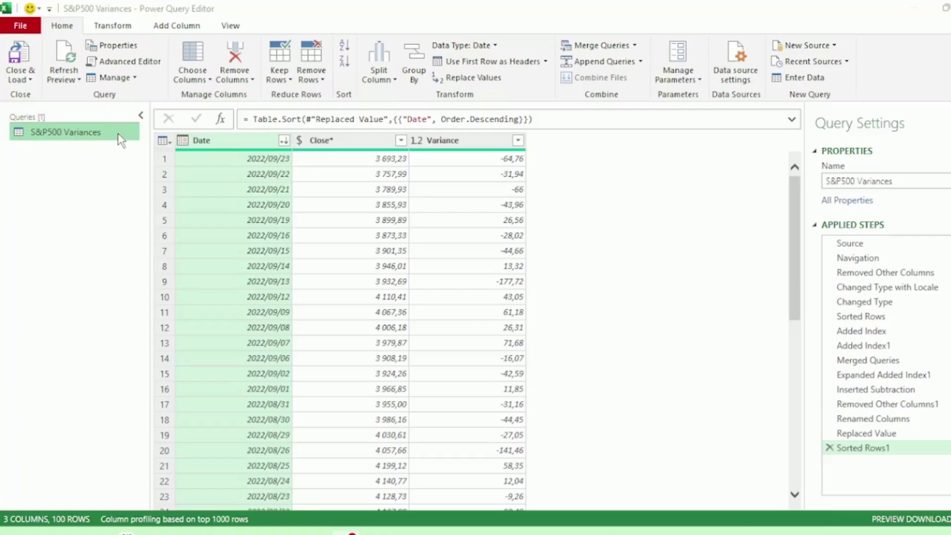
{"action": "right_click", "coordinate": [119, 135]}
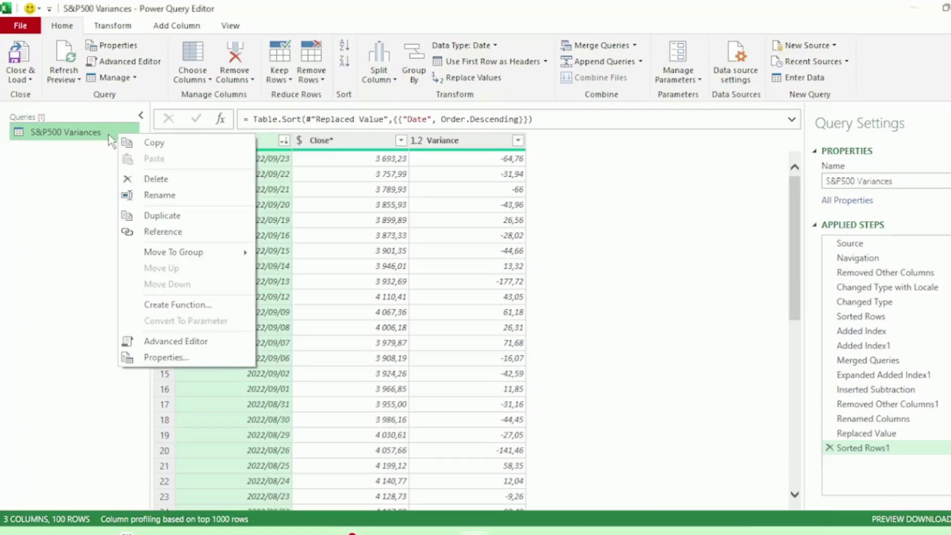
{"action": "left_click", "coordinate": [144, 232]}
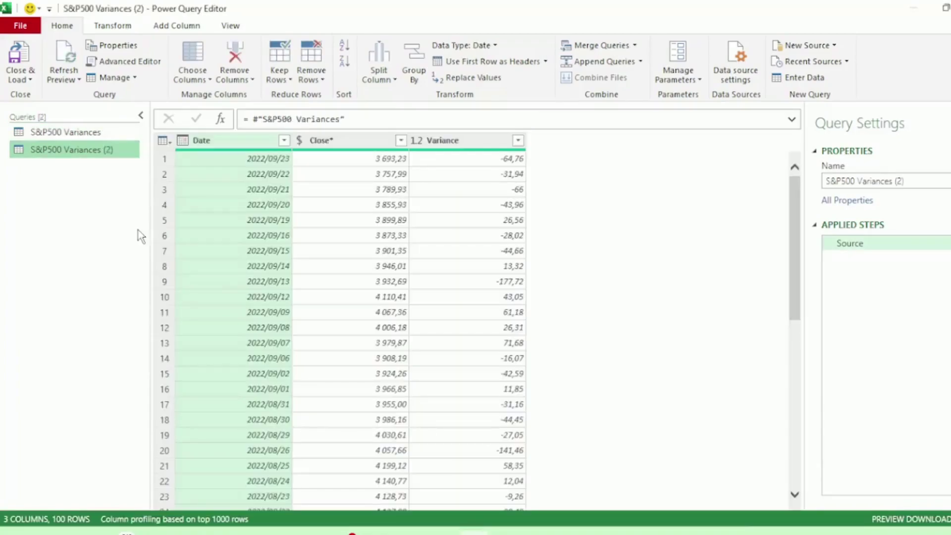
Rename the new reference query to 'S&P500 Graph Data'
{"action": "left_click_drag", "start_coordinate": [905, 181], "coordinate": [868, 183]}
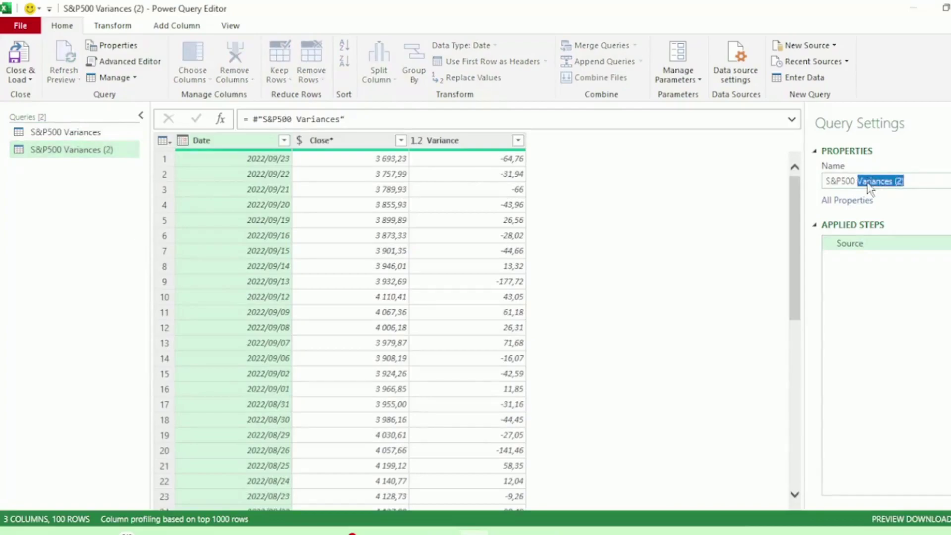
{"action": "type", "text": "G"}
{"action": "key", "text": "Caps_Lock"}
{"action": "type", "text": "raph"}
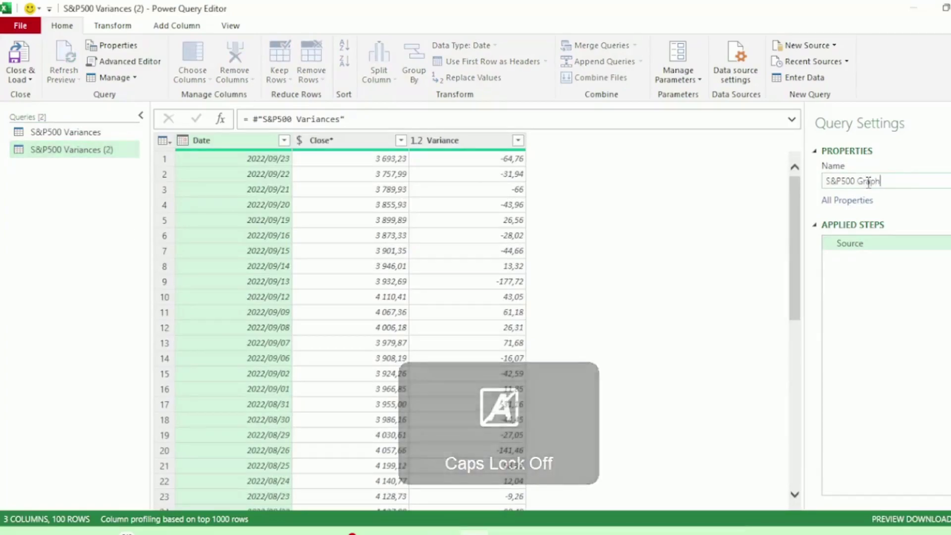
{"action": "key", "text": "Caps_Lock"}
{"action": "type", "text": "D"}
{"action": "key", "text": "Caps_Lock"}
{"action": "type", "text": "ata"}
{"action": "key", "text": "Return"}
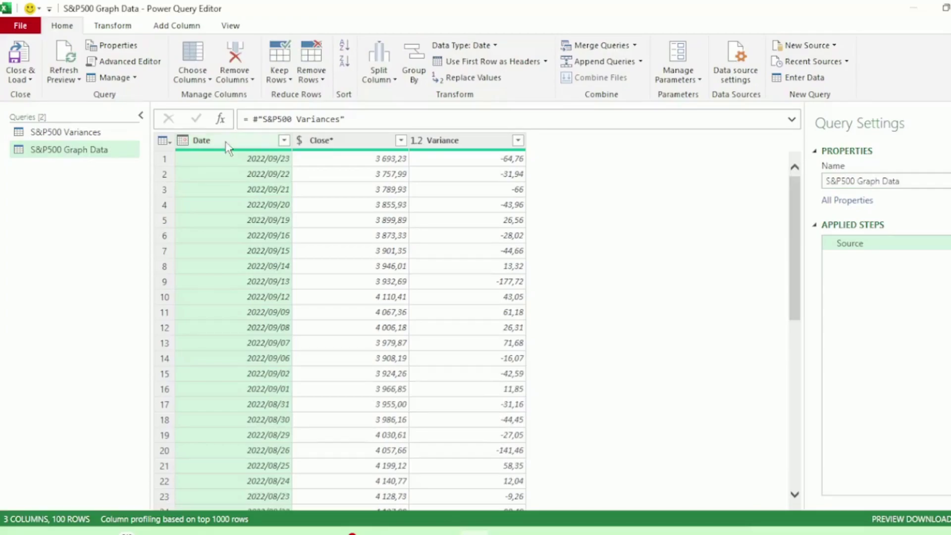
Add a Month Name column from the dates, then Close & Load To the workbook
{"action": "left_click", "coordinate": [192, 33]}
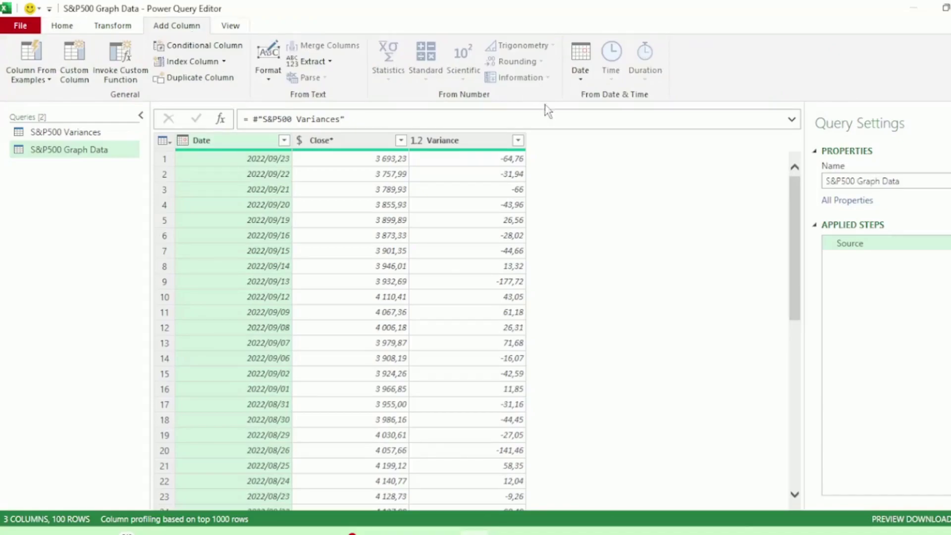
{"action": "left_click", "coordinate": [574, 76]}
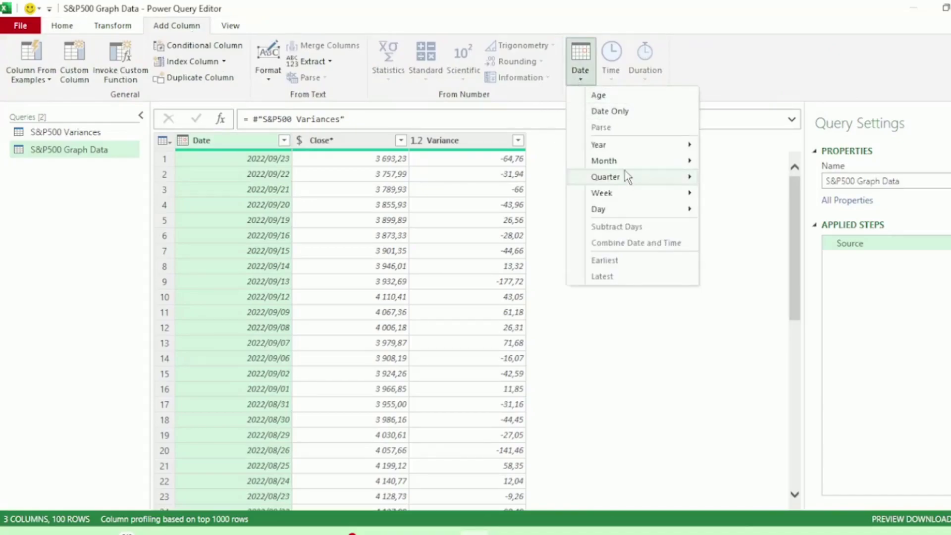
{"action": "mouse_move", "coordinate": [625, 165]}
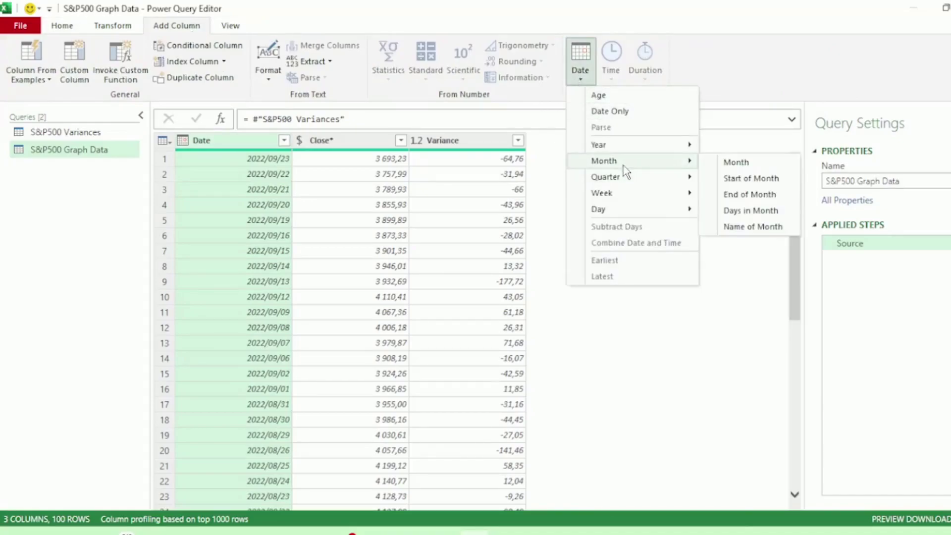
{"action": "left_click", "coordinate": [738, 232]}
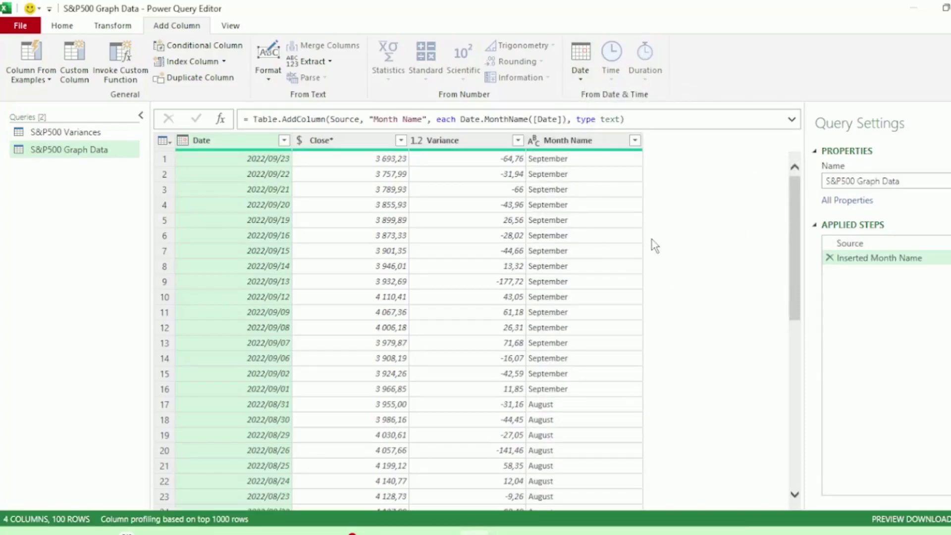
{"action": "left_click", "coordinate": [20, 25]}
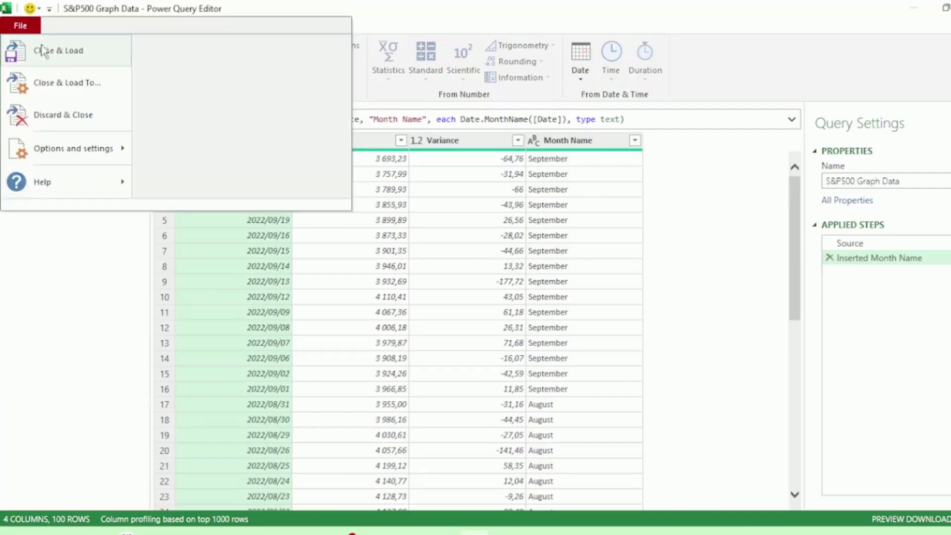
{"action": "left_click", "coordinate": [51, 89]}
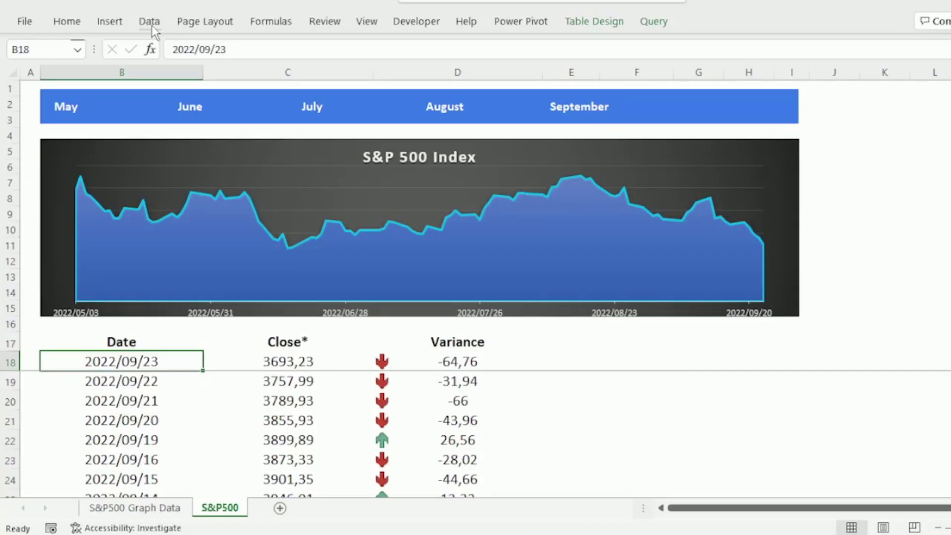
Refresh all queries to pull S&P 500 prices through 2022/09/30
{"action": "left_click", "coordinate": [152, 26]}
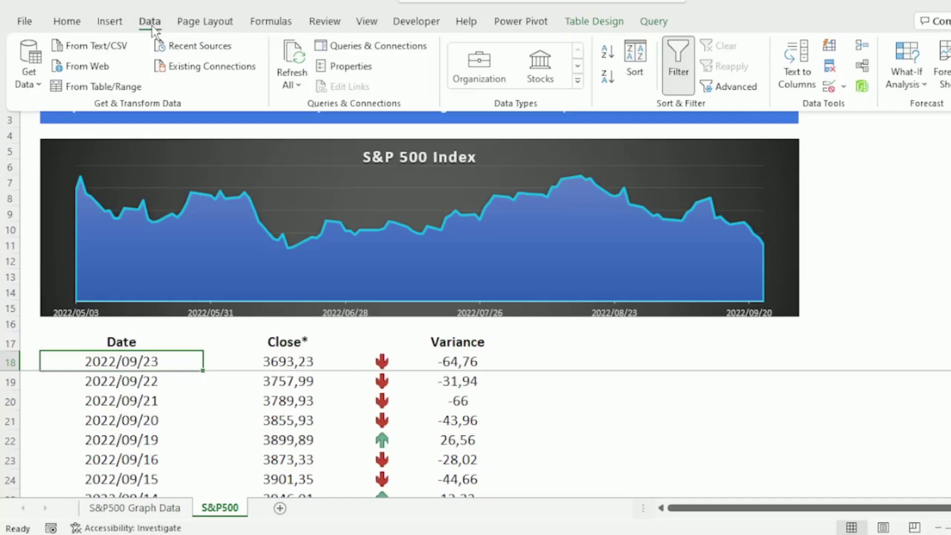
{"action": "left_click", "coordinate": [293, 85]}
{"action": "left_click", "coordinate": [292, 107]}
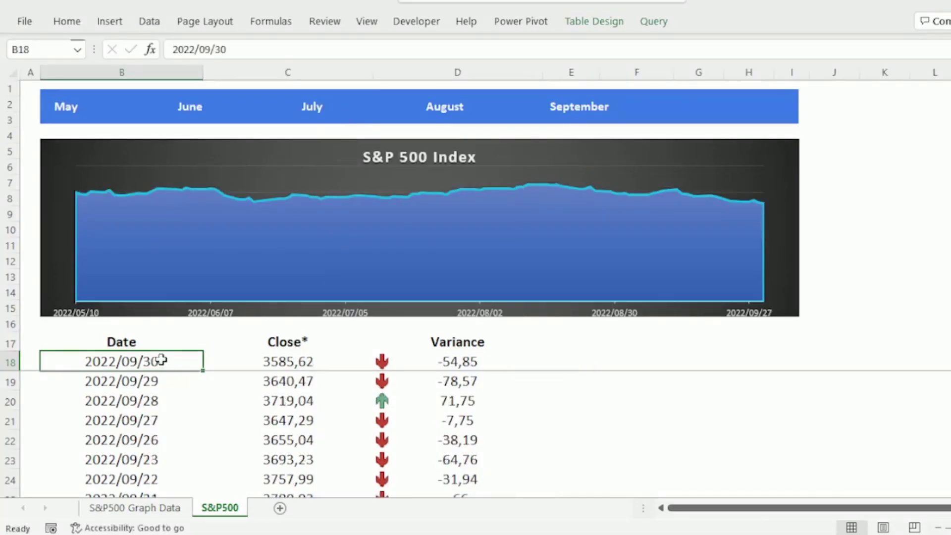
Select the table's first five rows and snap Yahoo Finance to the right half for comparison
{"action": "left_click_drag", "start_coordinate": [159, 361], "coordinate": [513, 441]}
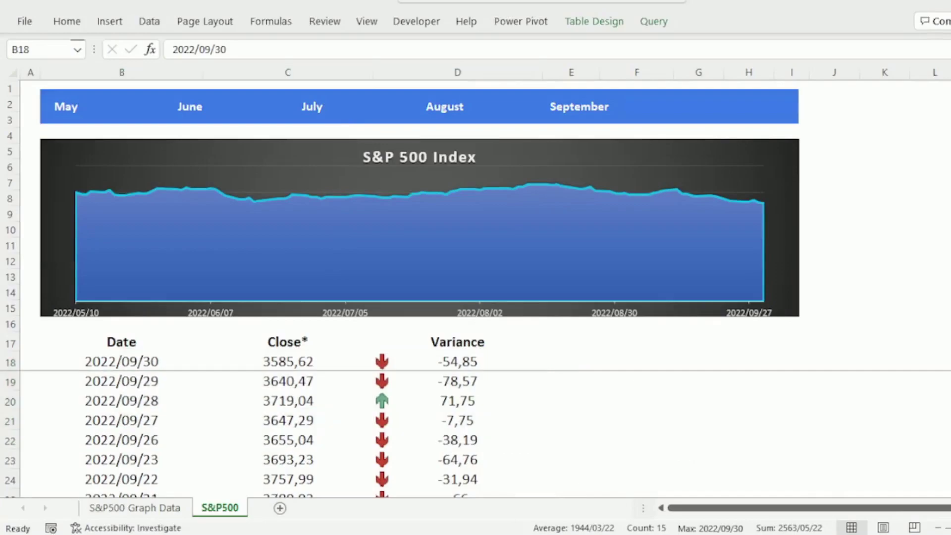
{"action": "key", "text": "alt+Tab"}
{"action": "mouse_move", "coordinate": [421, 43]}
{"action": "left_mouse_down"}
{"action": "mouse_move", "coordinate": [790, 25]}
{"action": "mouse_move", "coordinate": [877, 1]}
{"action": "mouse_move", "coordinate": [876, 11]}
{"action": "left_mouse_up"}
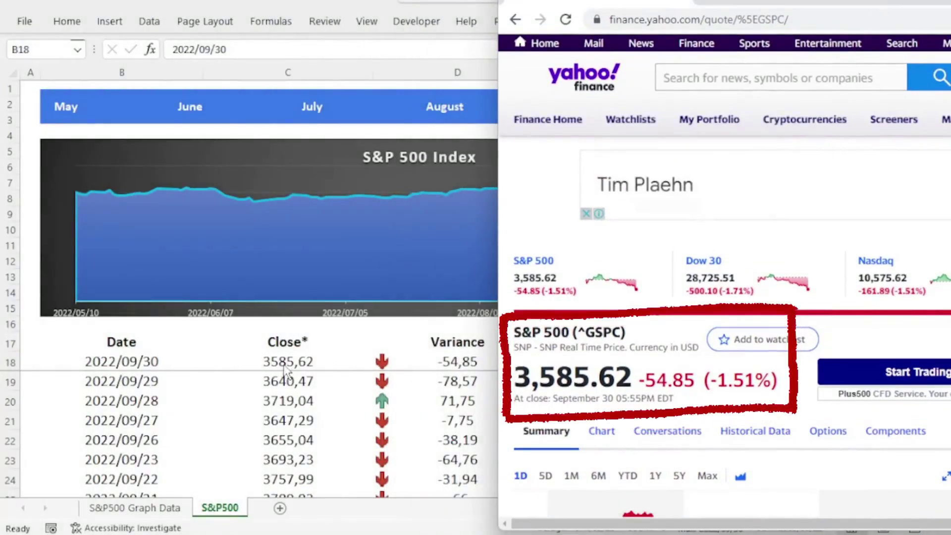